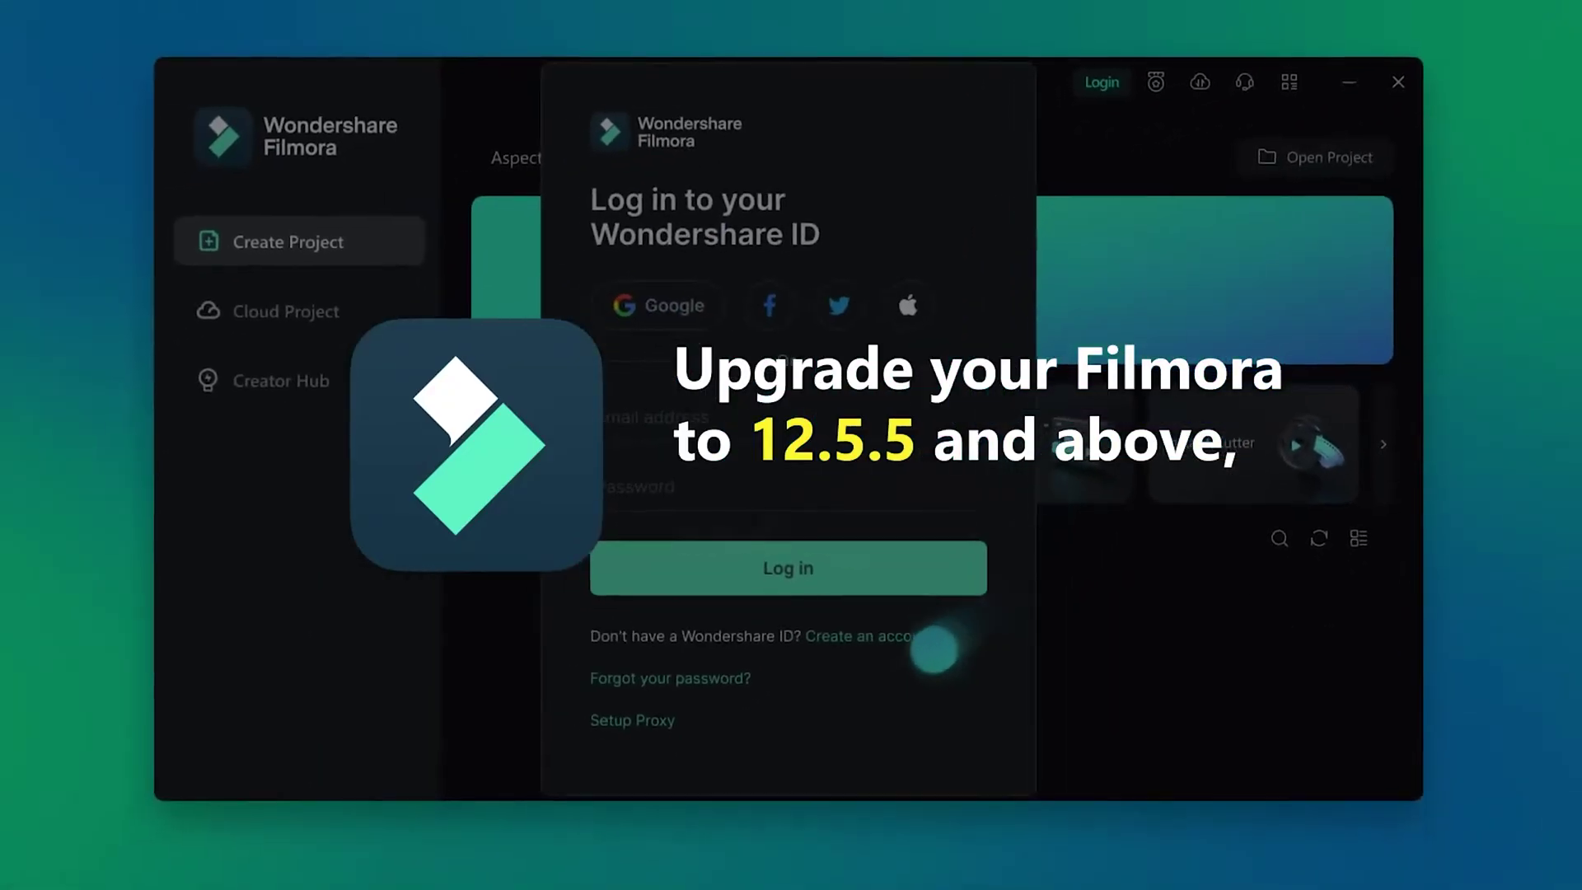
Step: Create and sign in to a new Filmora account with a password, then expand Achievement in the account panel
left_click(923, 635)
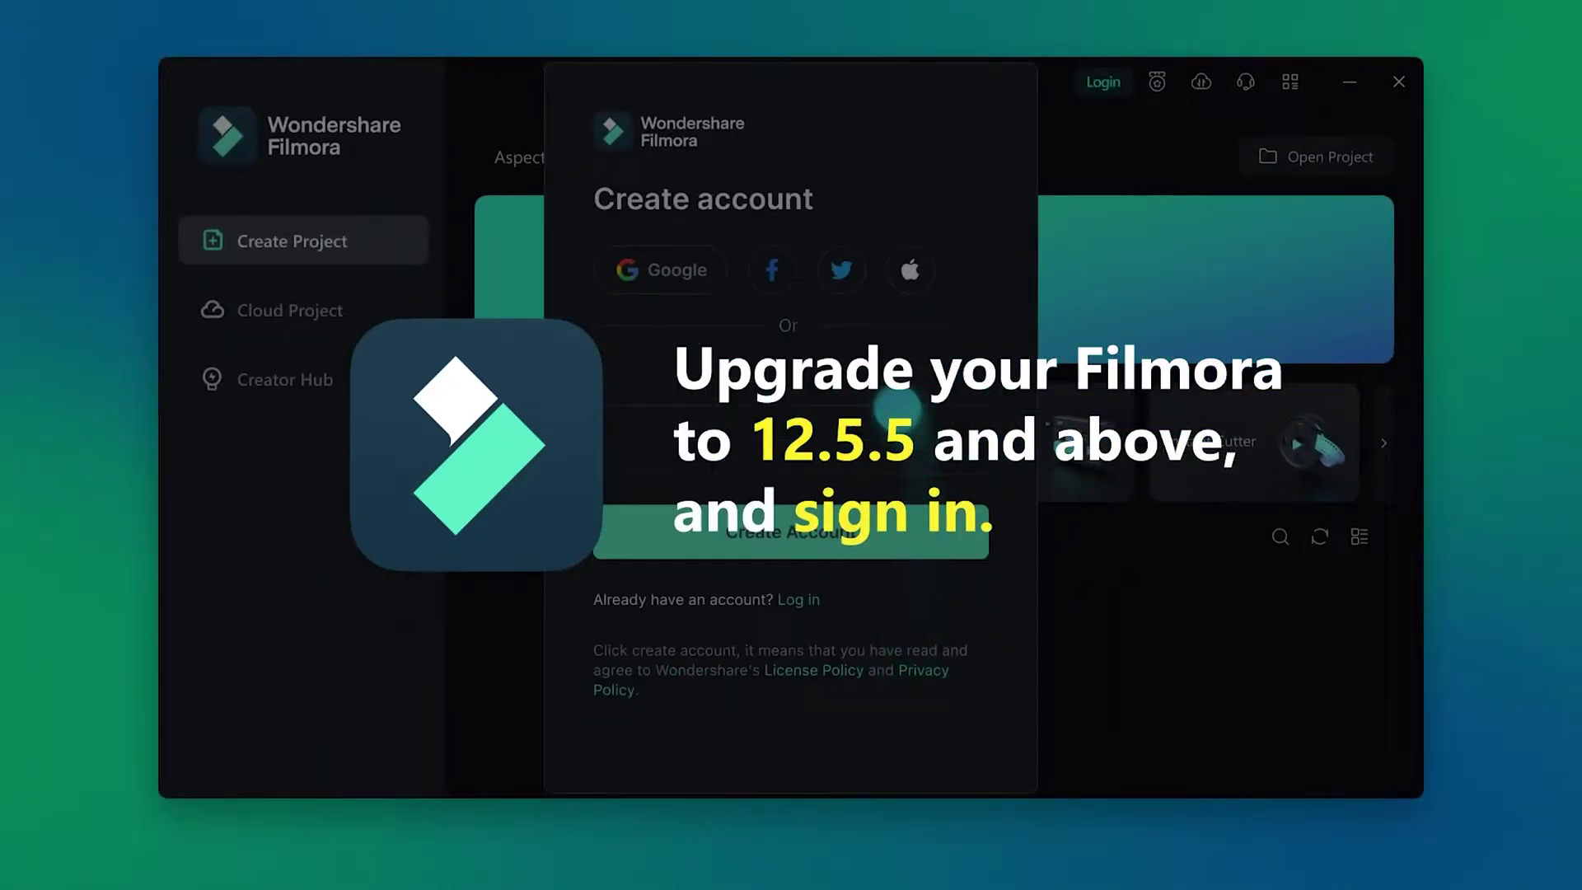
left_click(837, 456)
type("1234567890123456")
left_click(901, 532)
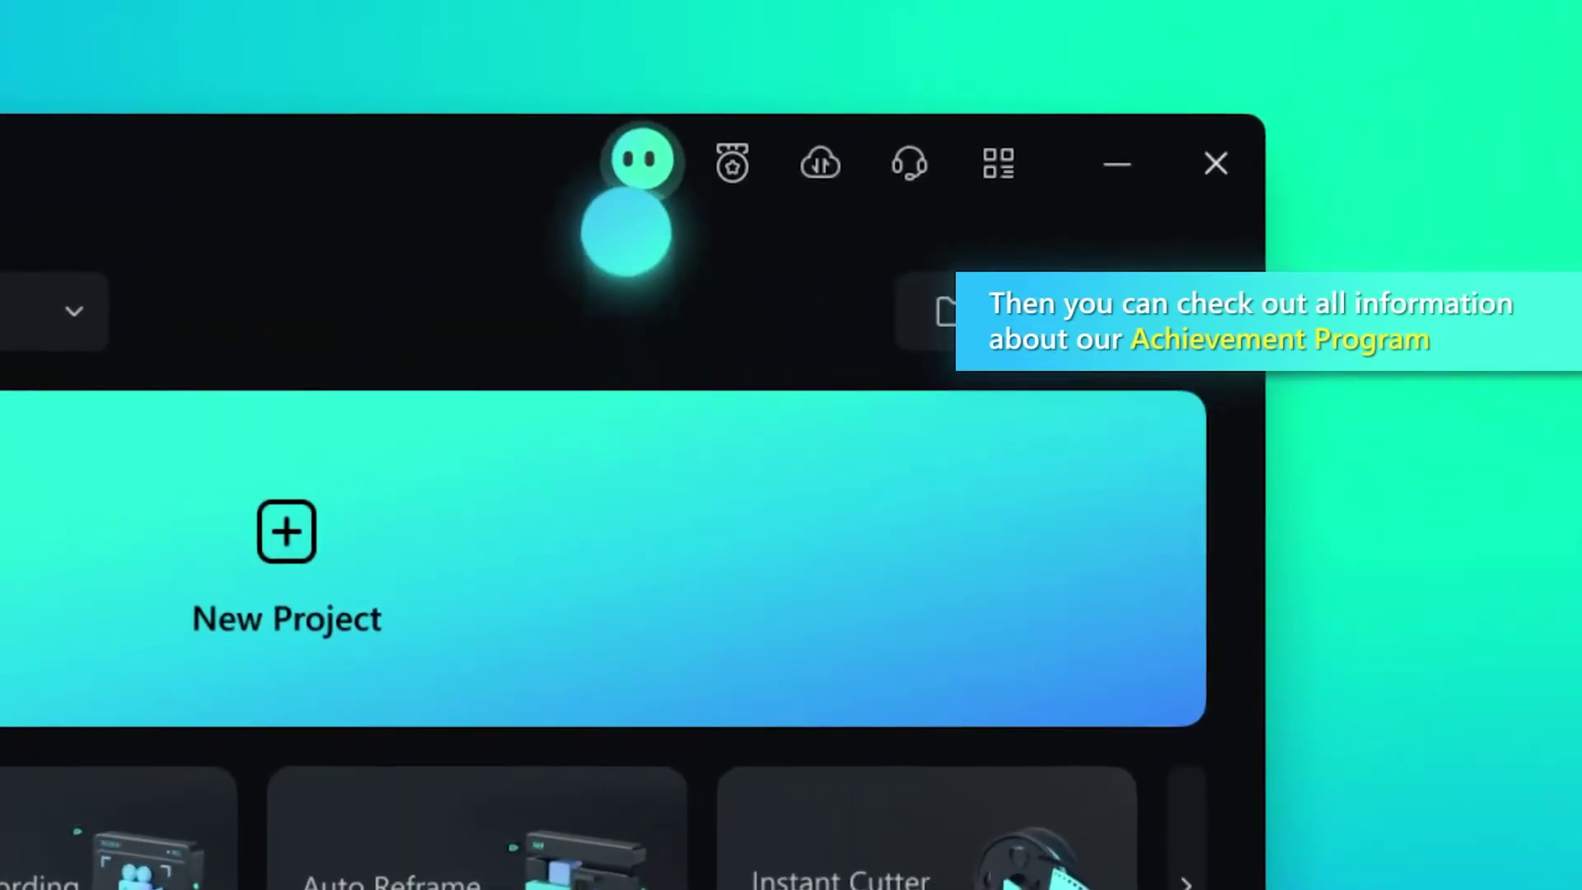
left_click(1091, 84)
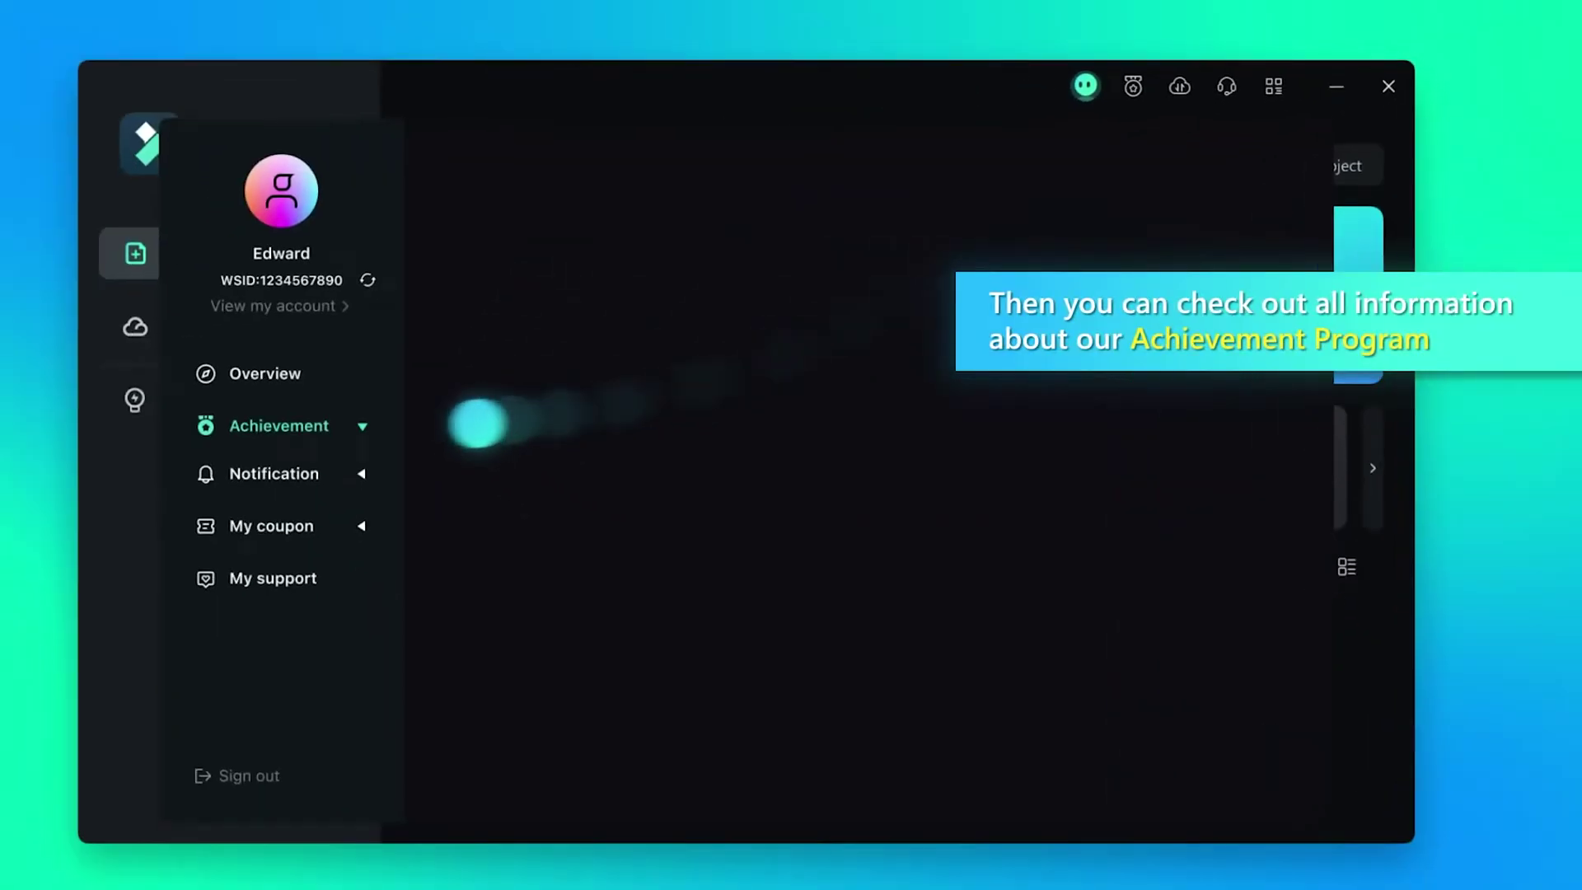
left_click(375, 421)
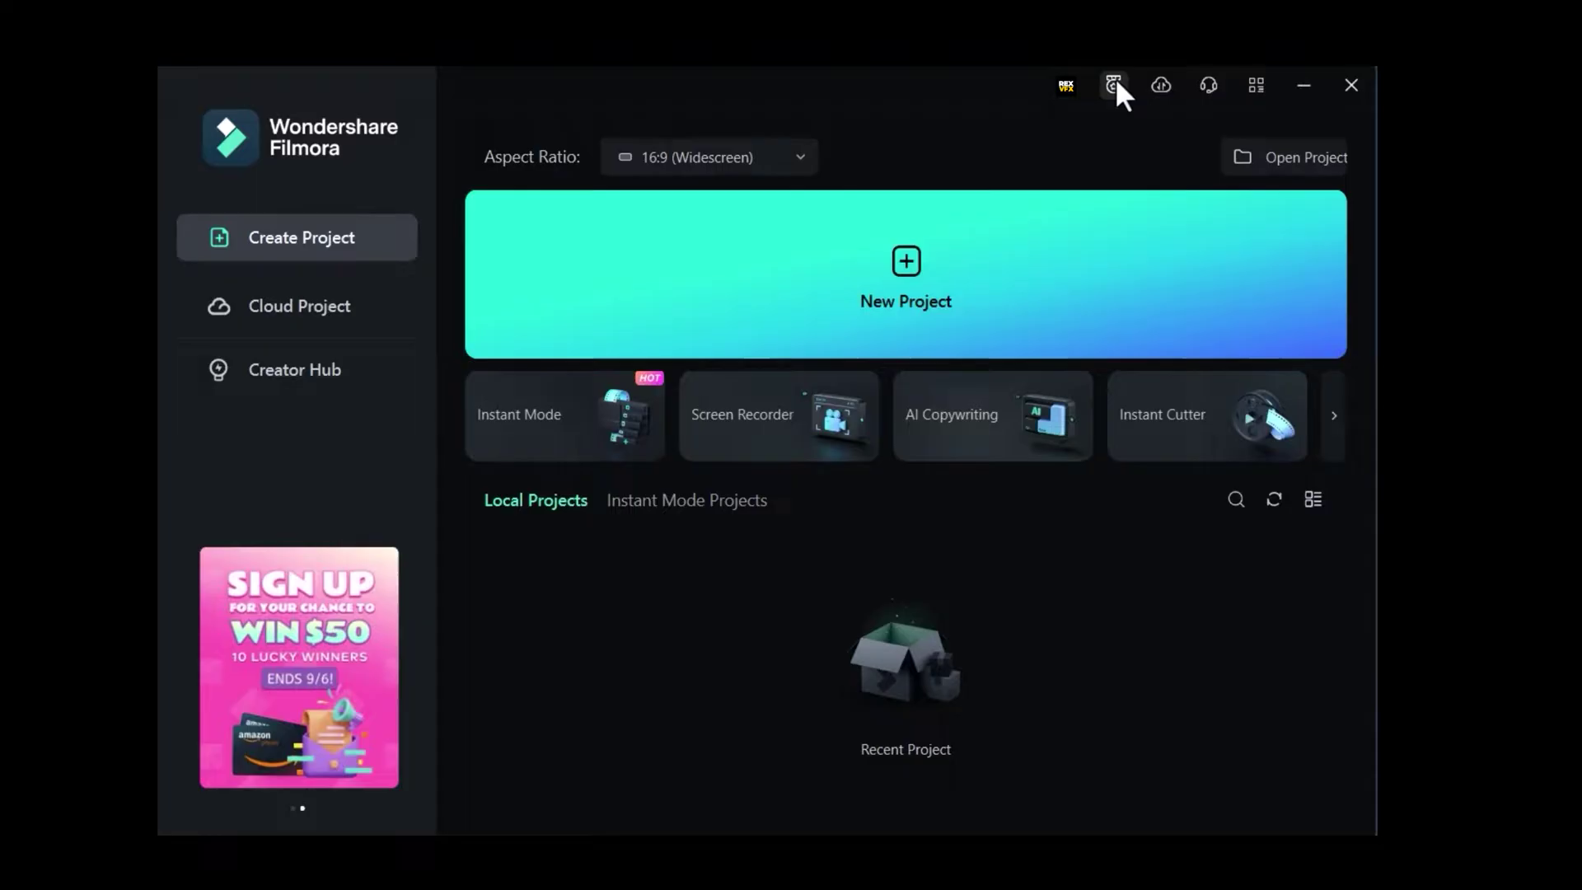
Step: In the Achievement Program, complete the Practice Squad questionnaire and redeem its reward
left_click(1115, 83)
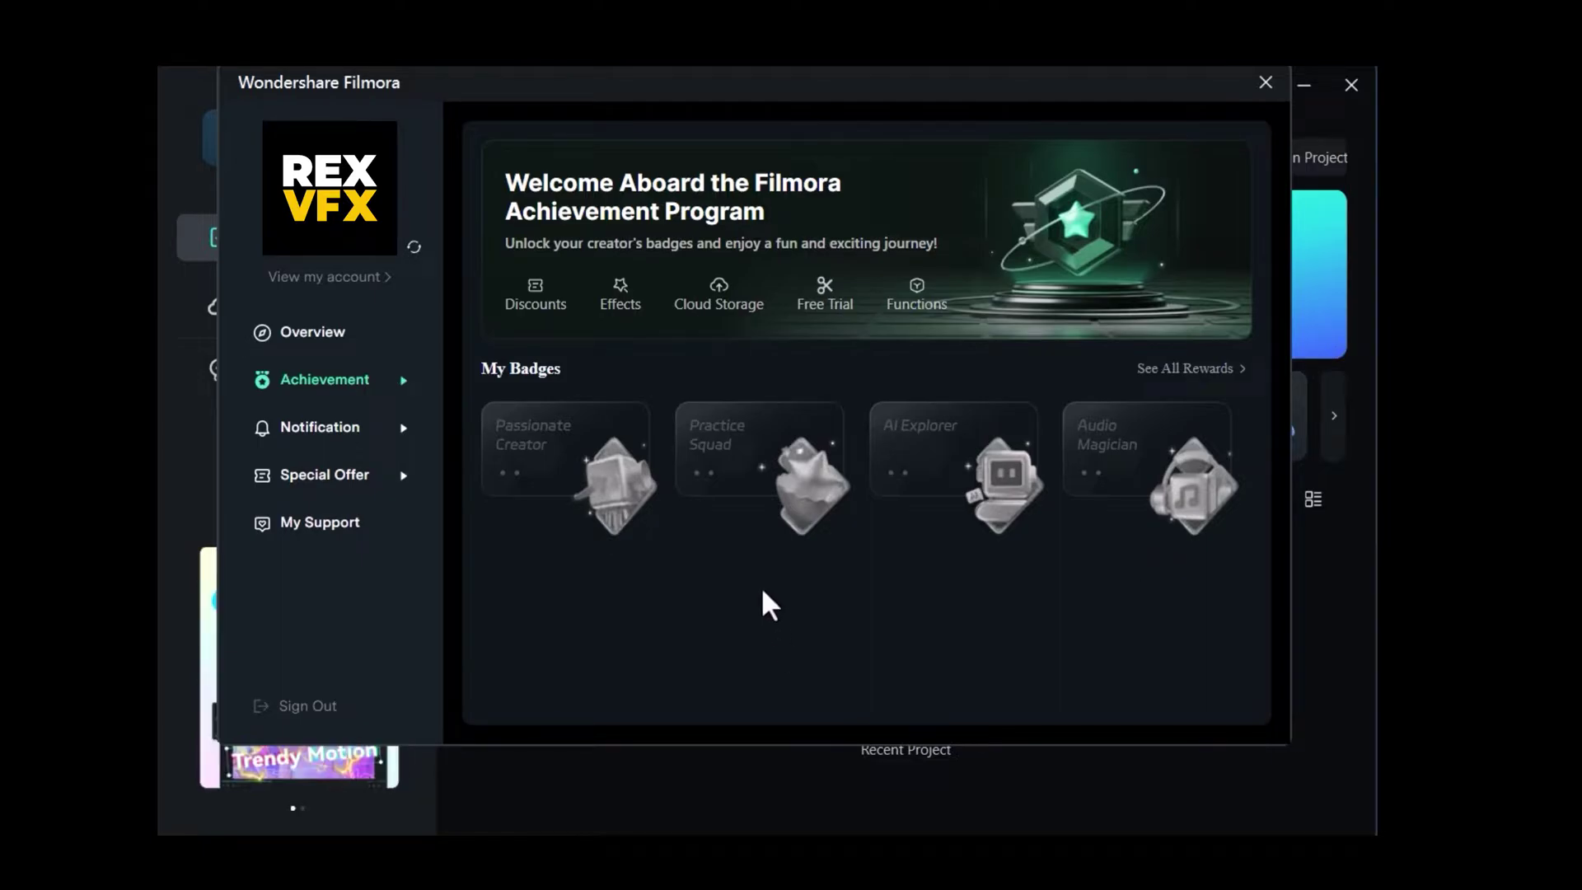
left_click(722, 524)
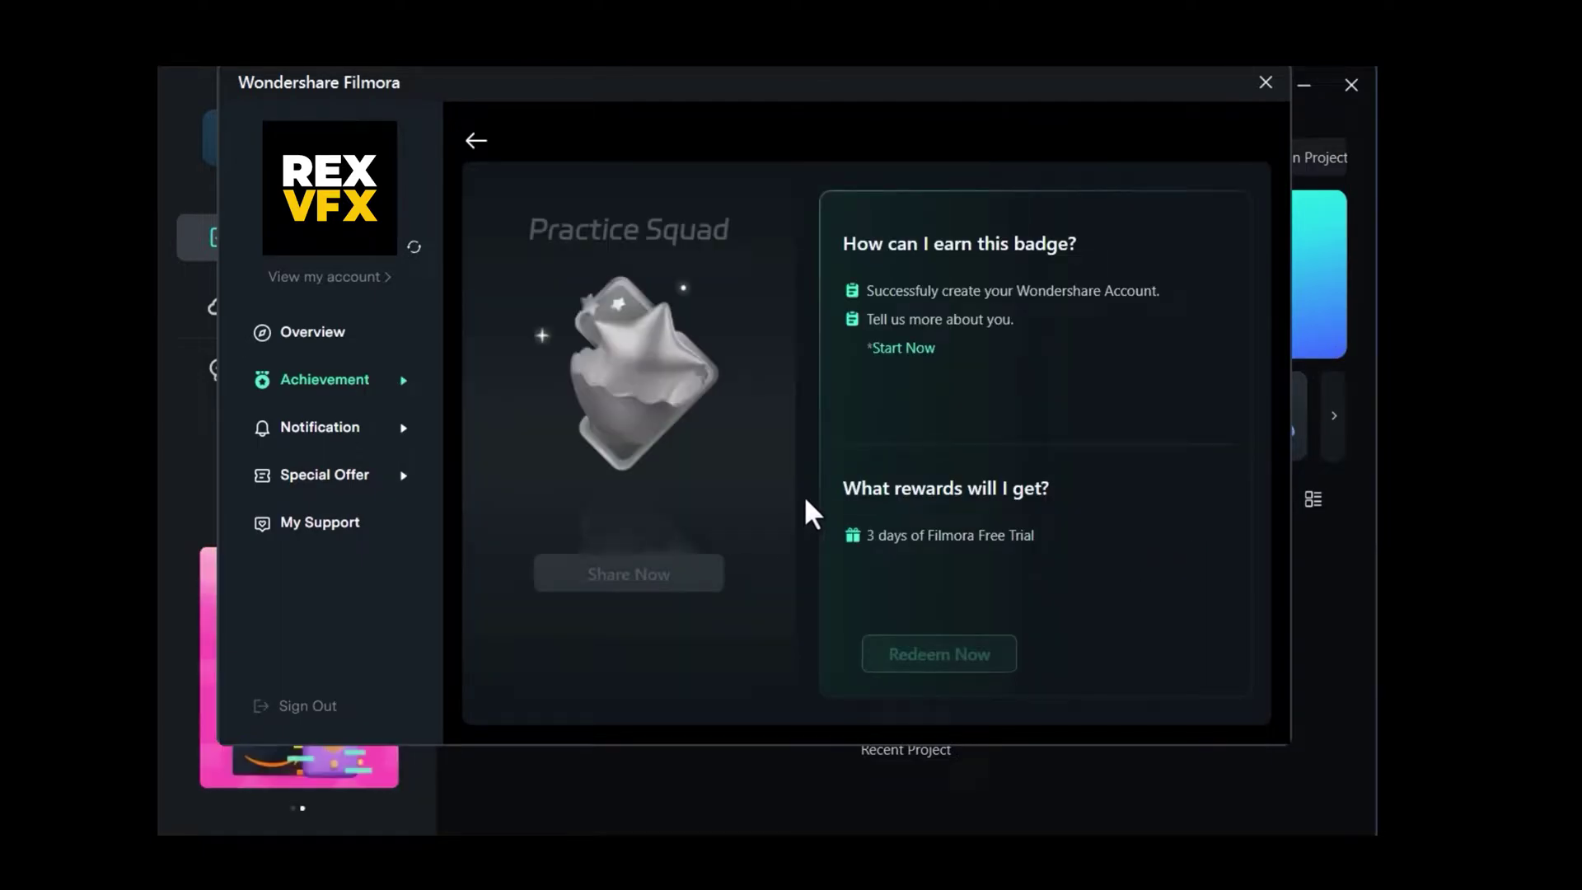
left_click(898, 349)
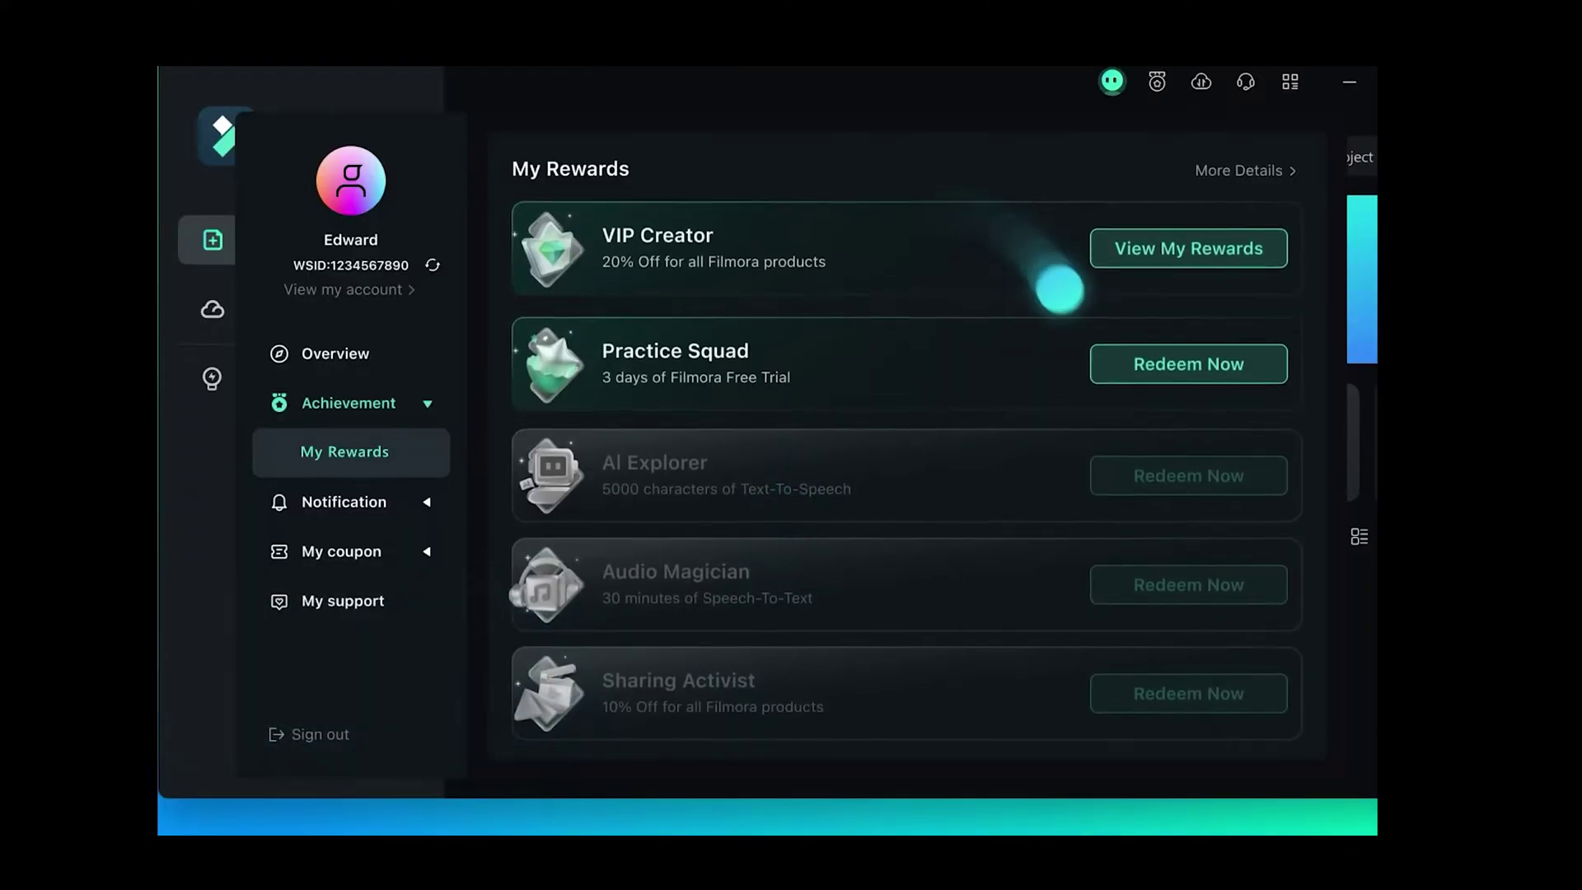
left_click(1103, 383)
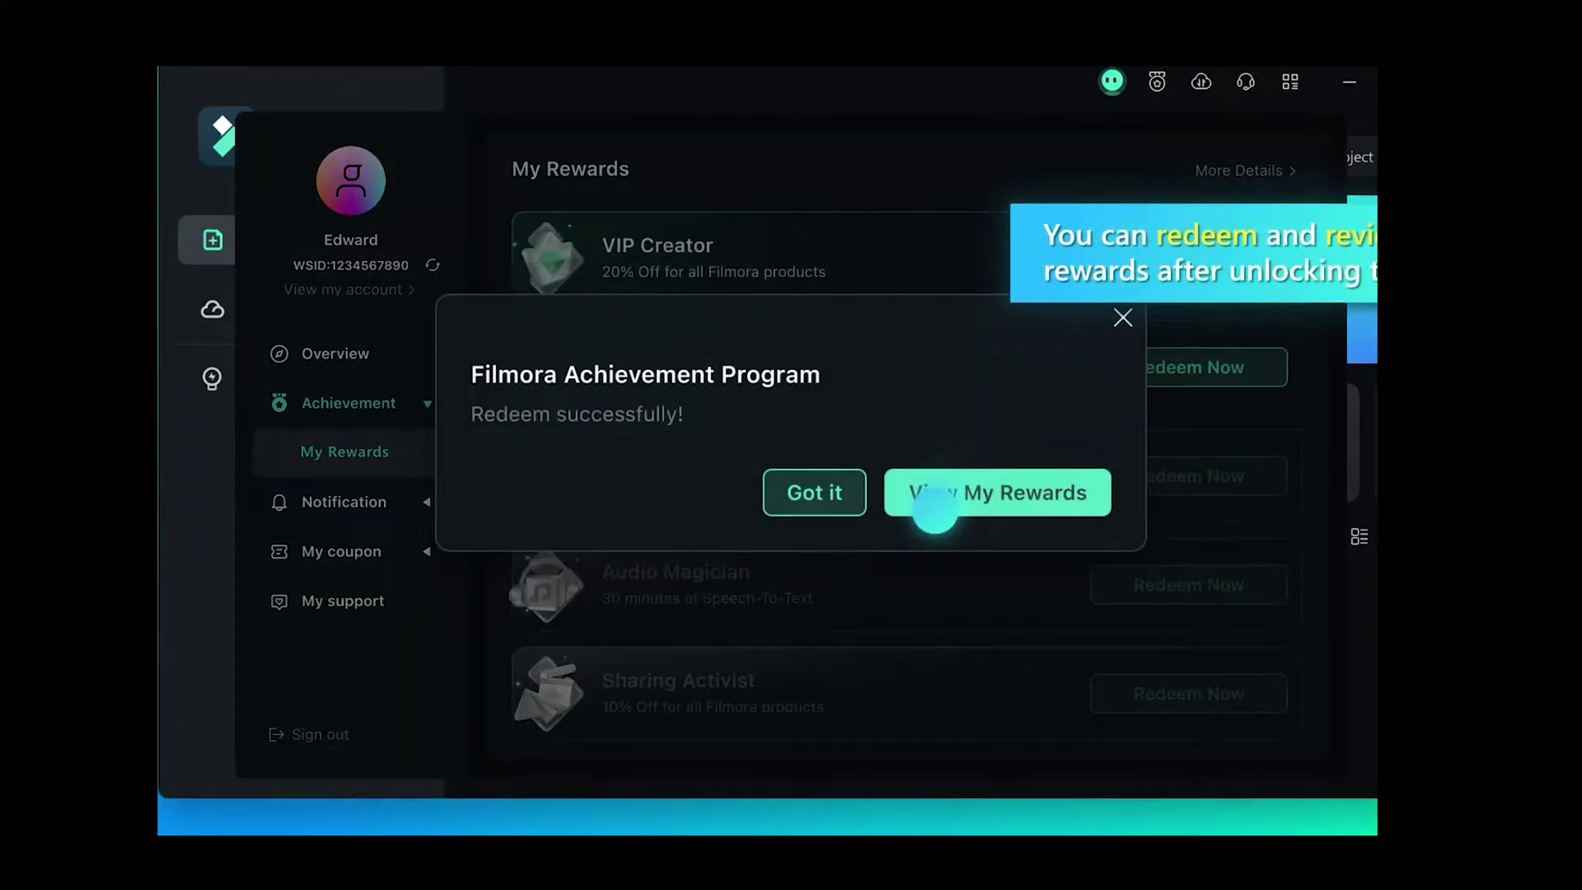
left_click(928, 494)
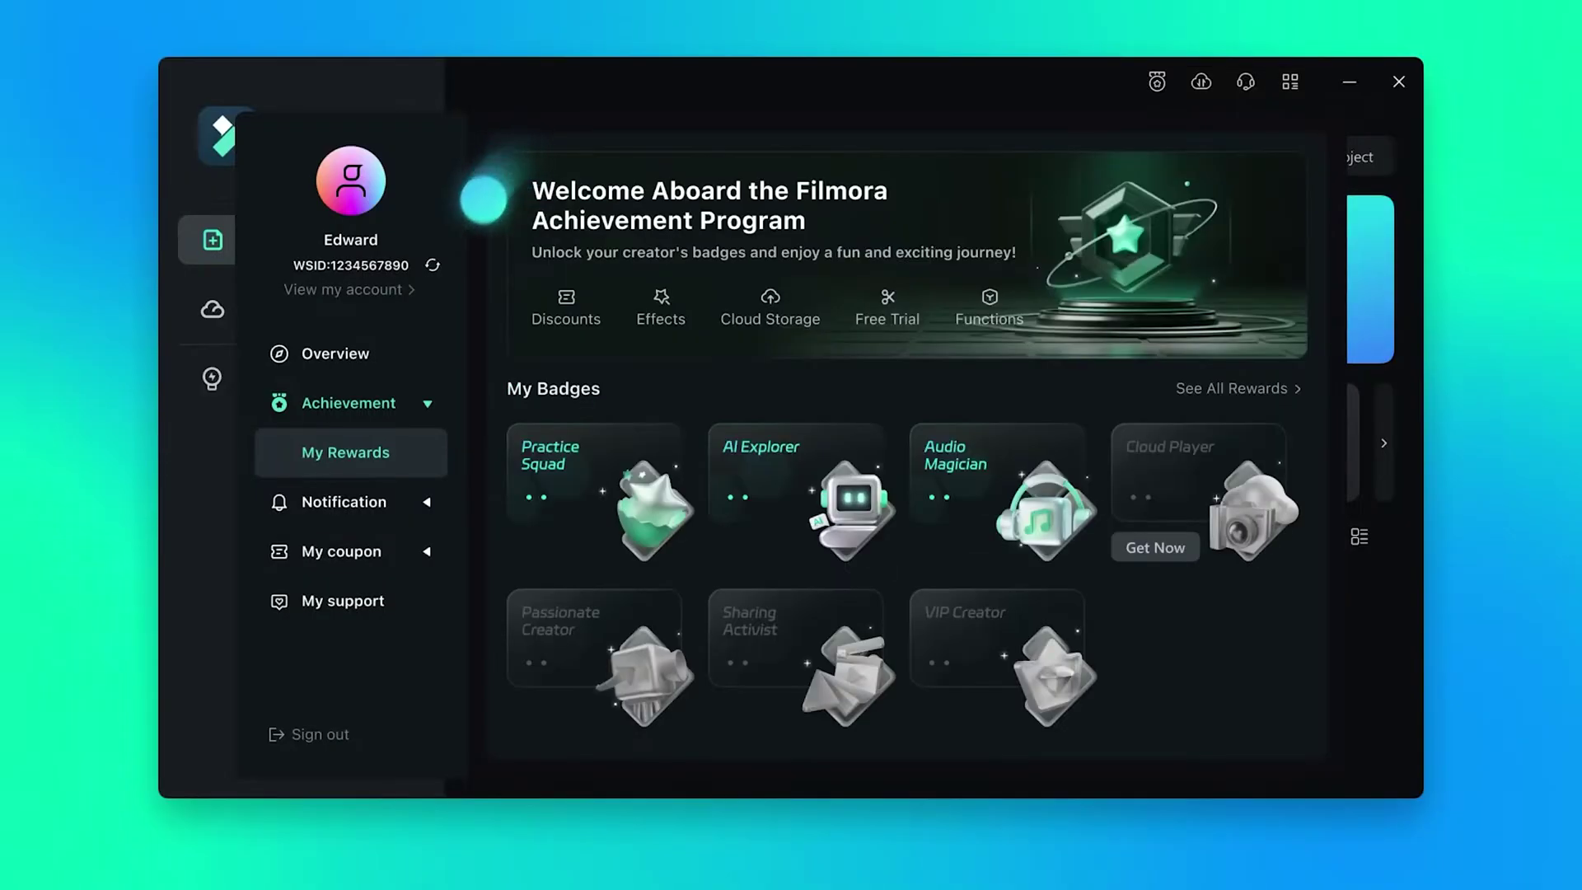
Step: Share the Practice Squad milestone, redeem the 3-day free trial, and view My Products
mouse_move(734, 416)
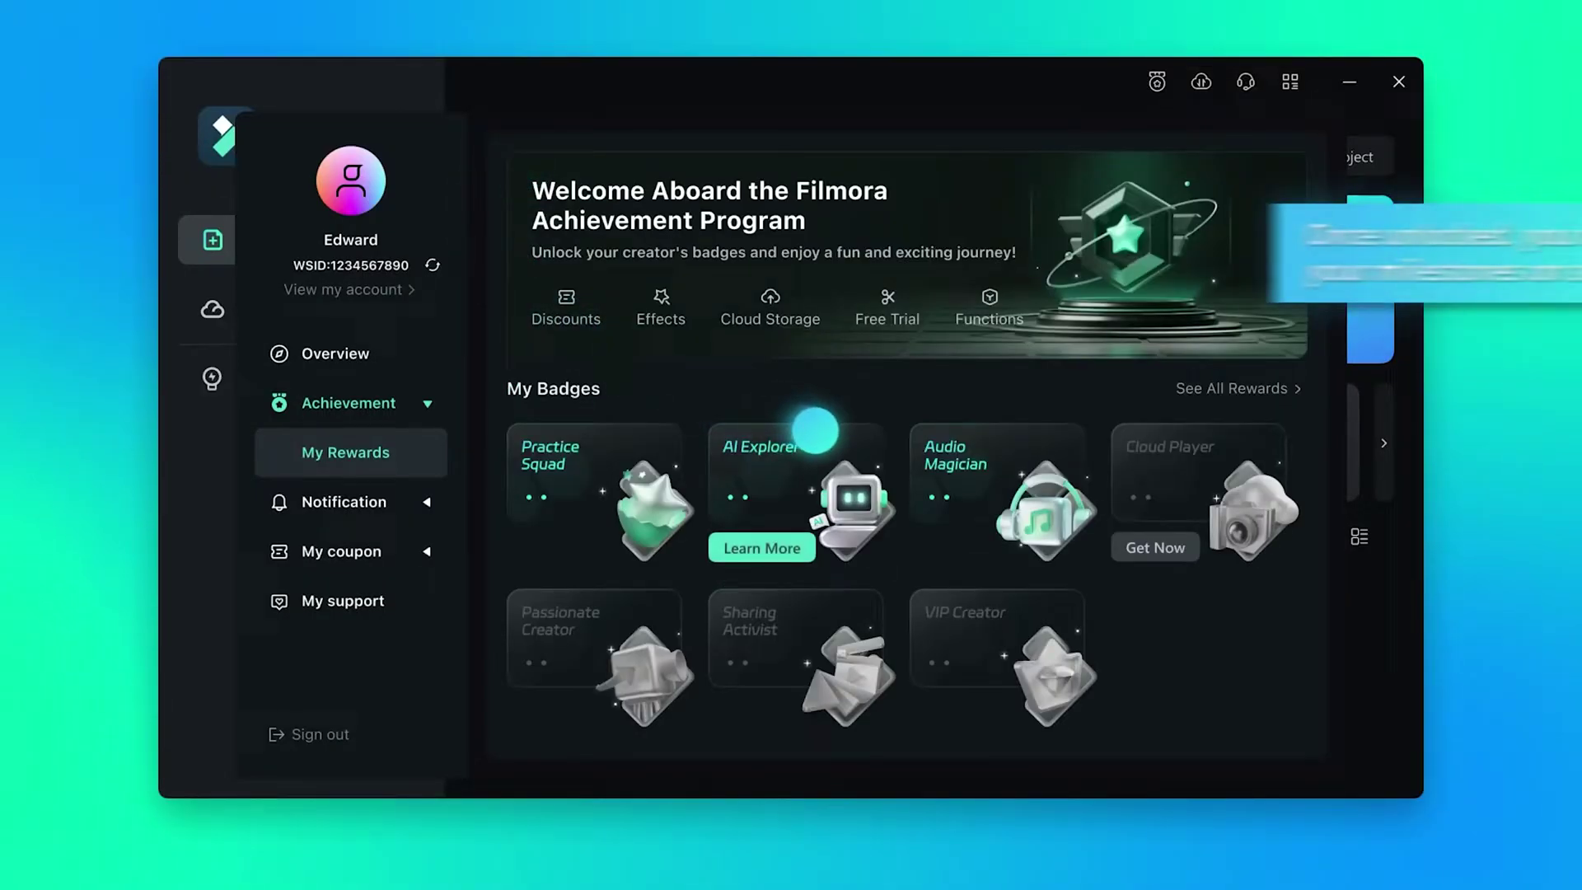
left_click(568, 546)
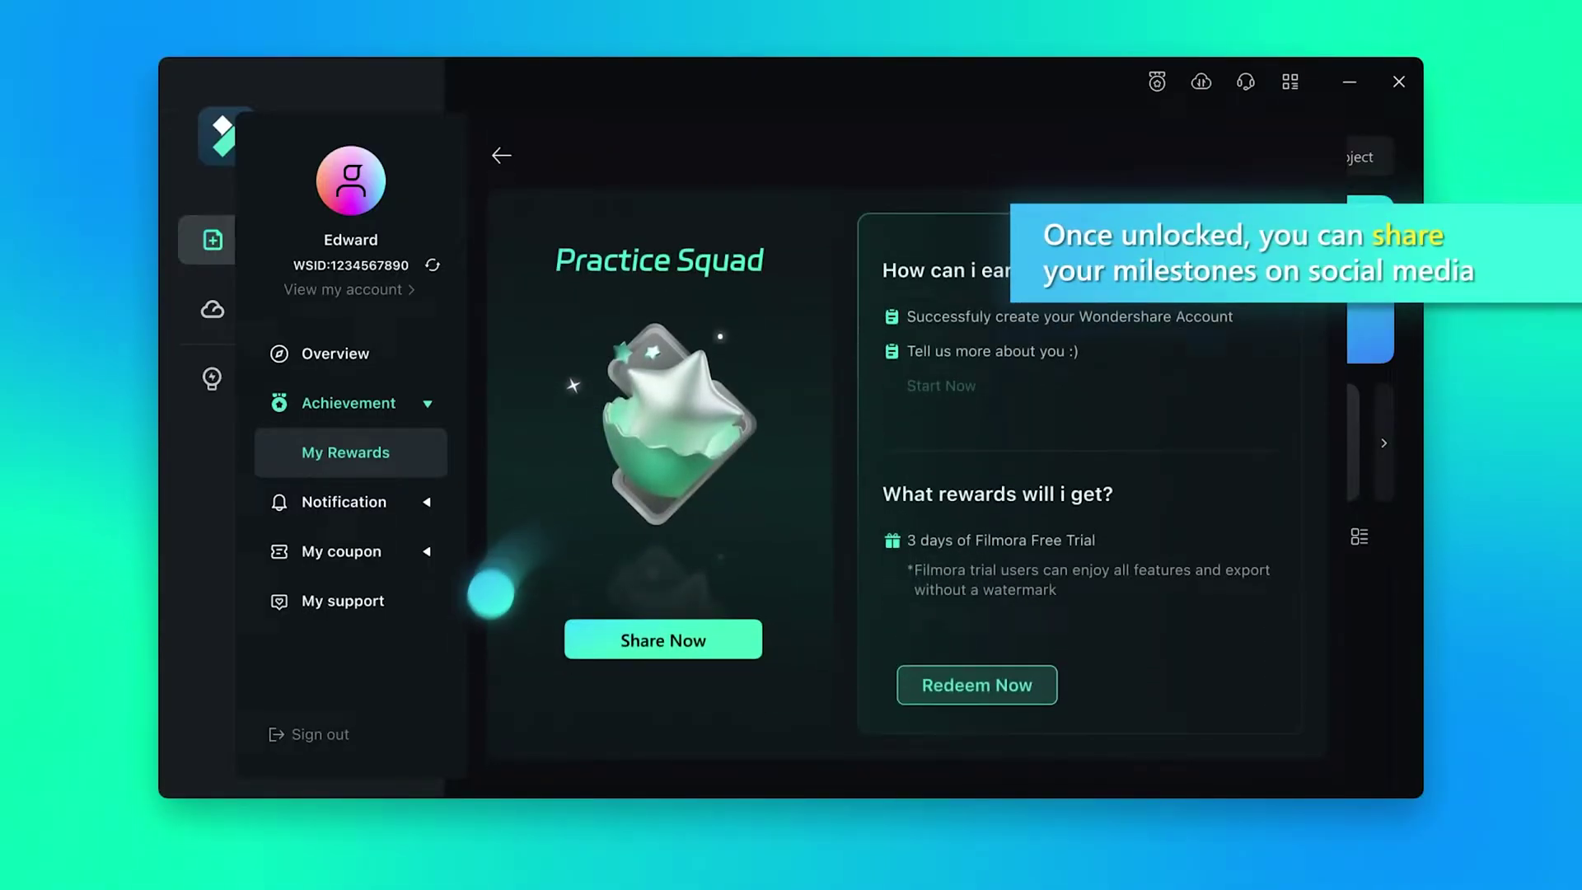
left_click(663, 640)
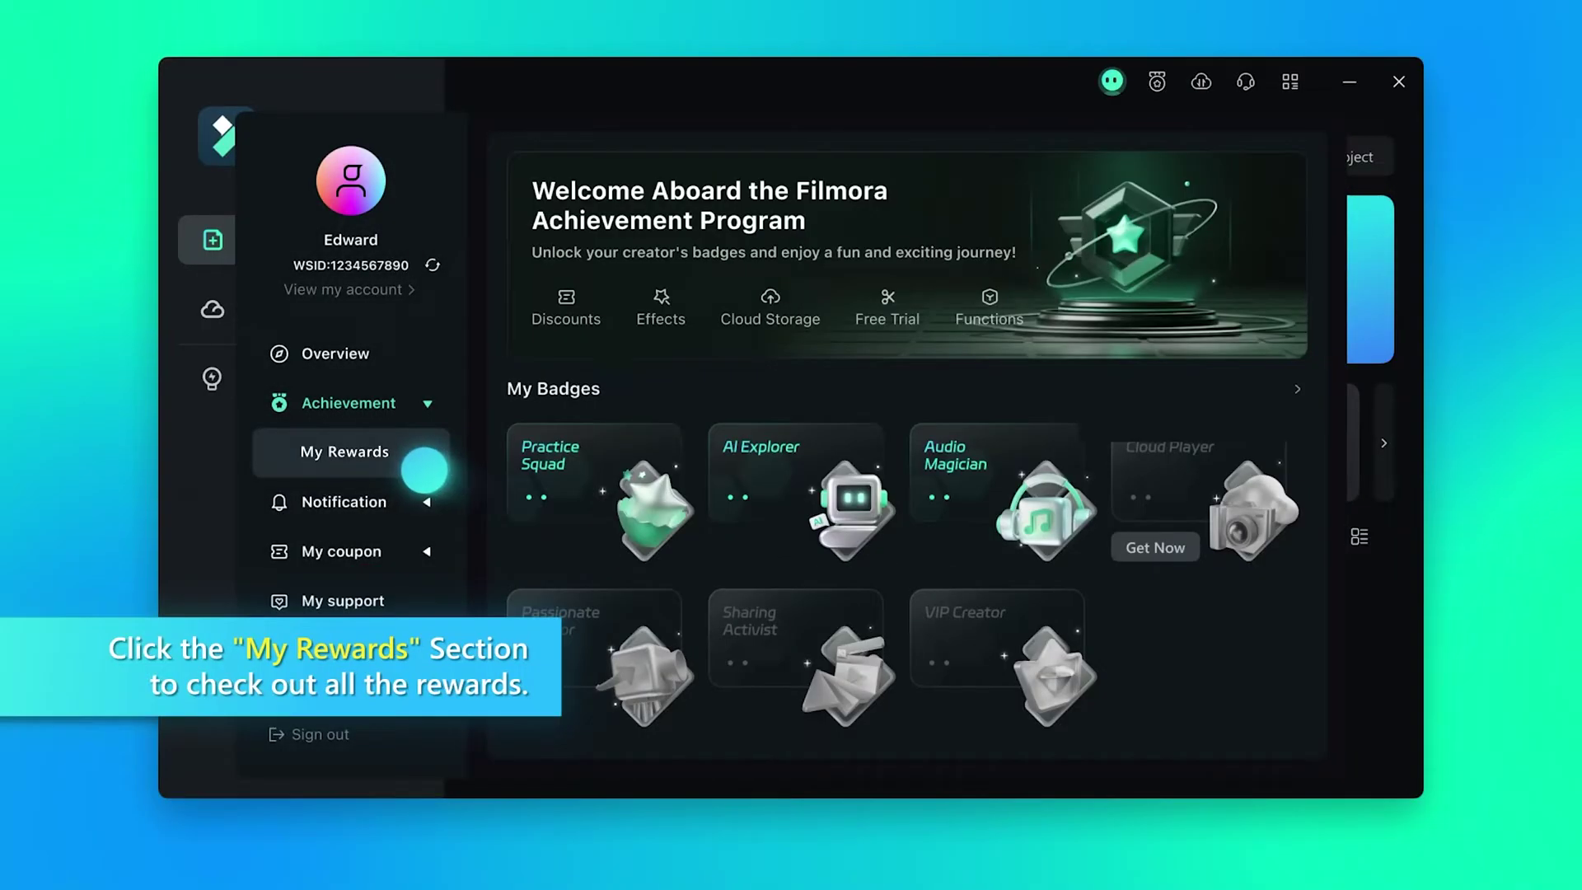
left_click(422, 464)
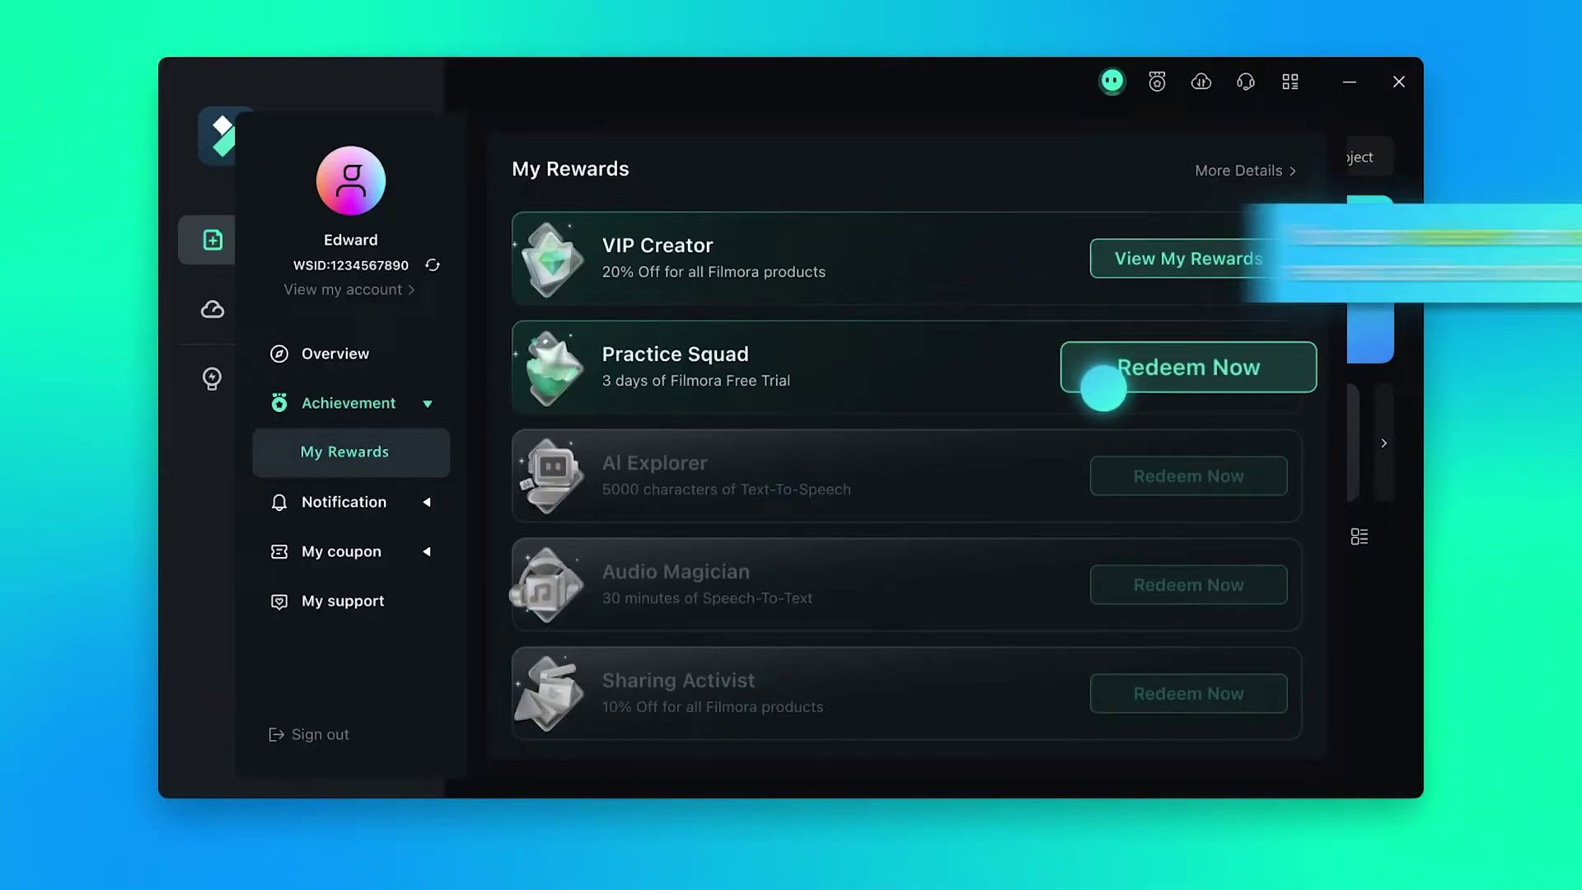
left_click(1108, 377)
left_click(929, 502)
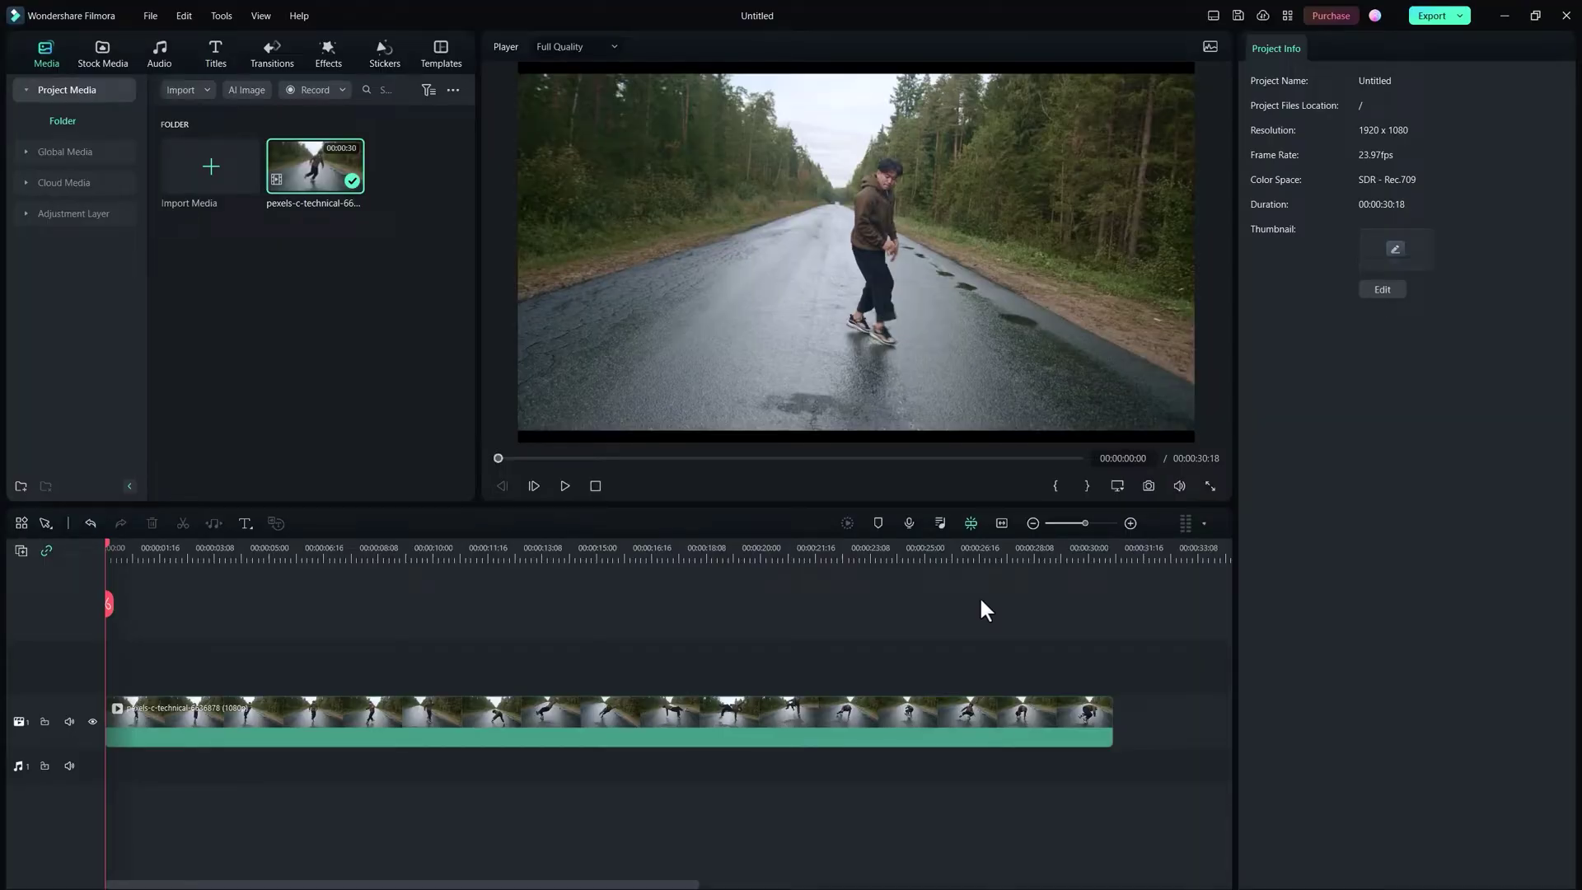
Step: Duplicate the dancer clip onto video track 2 and turn on Smart Cutout for the upper copy
left_click(442, 726)
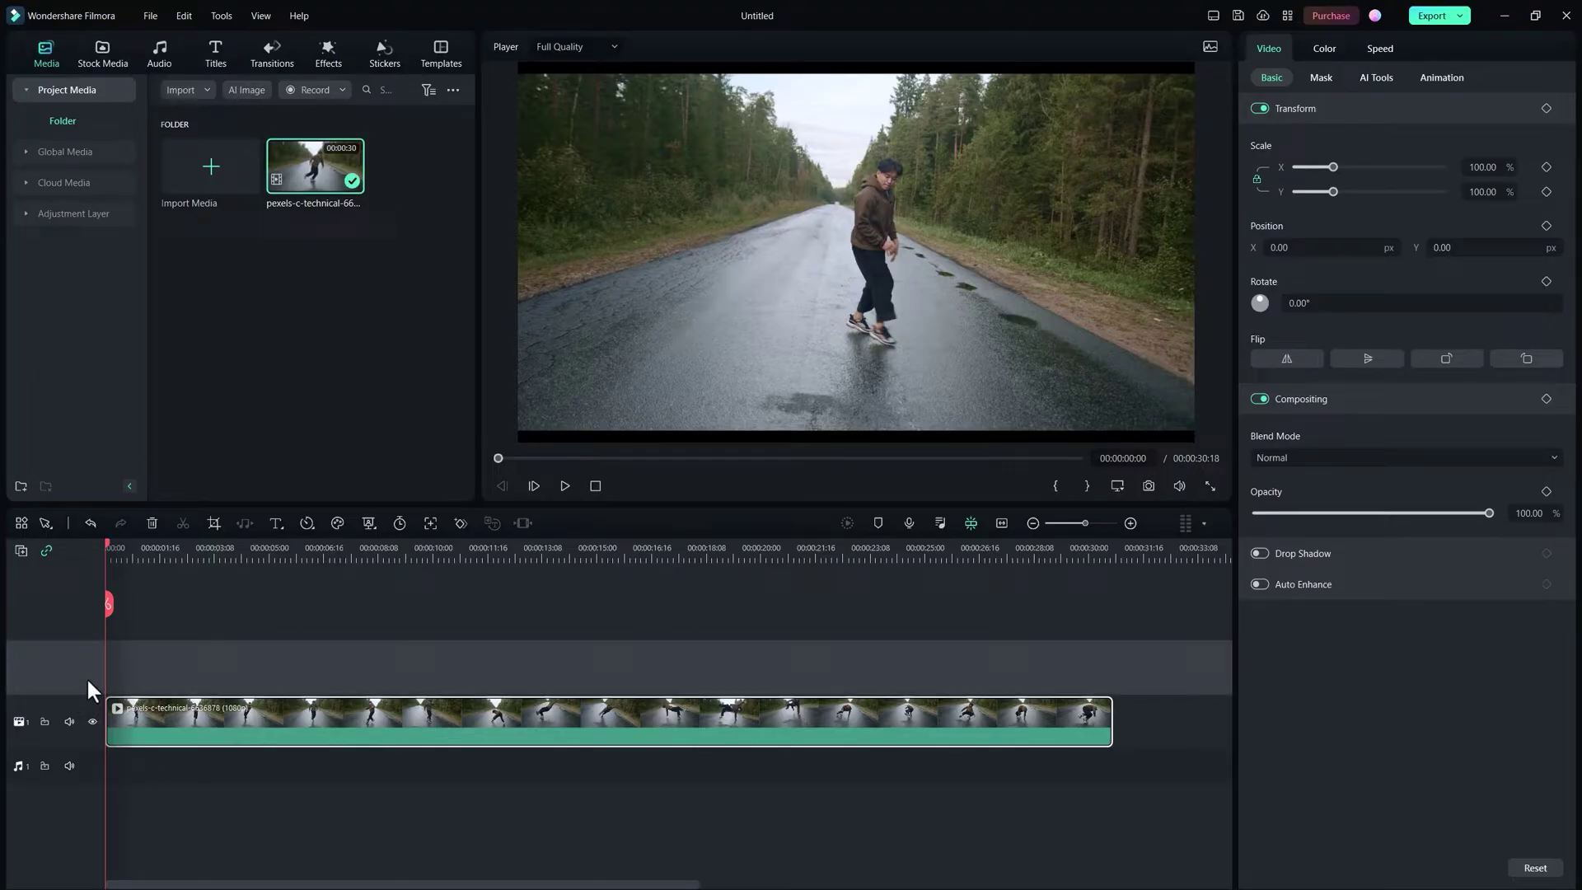
key("ctrl+v")
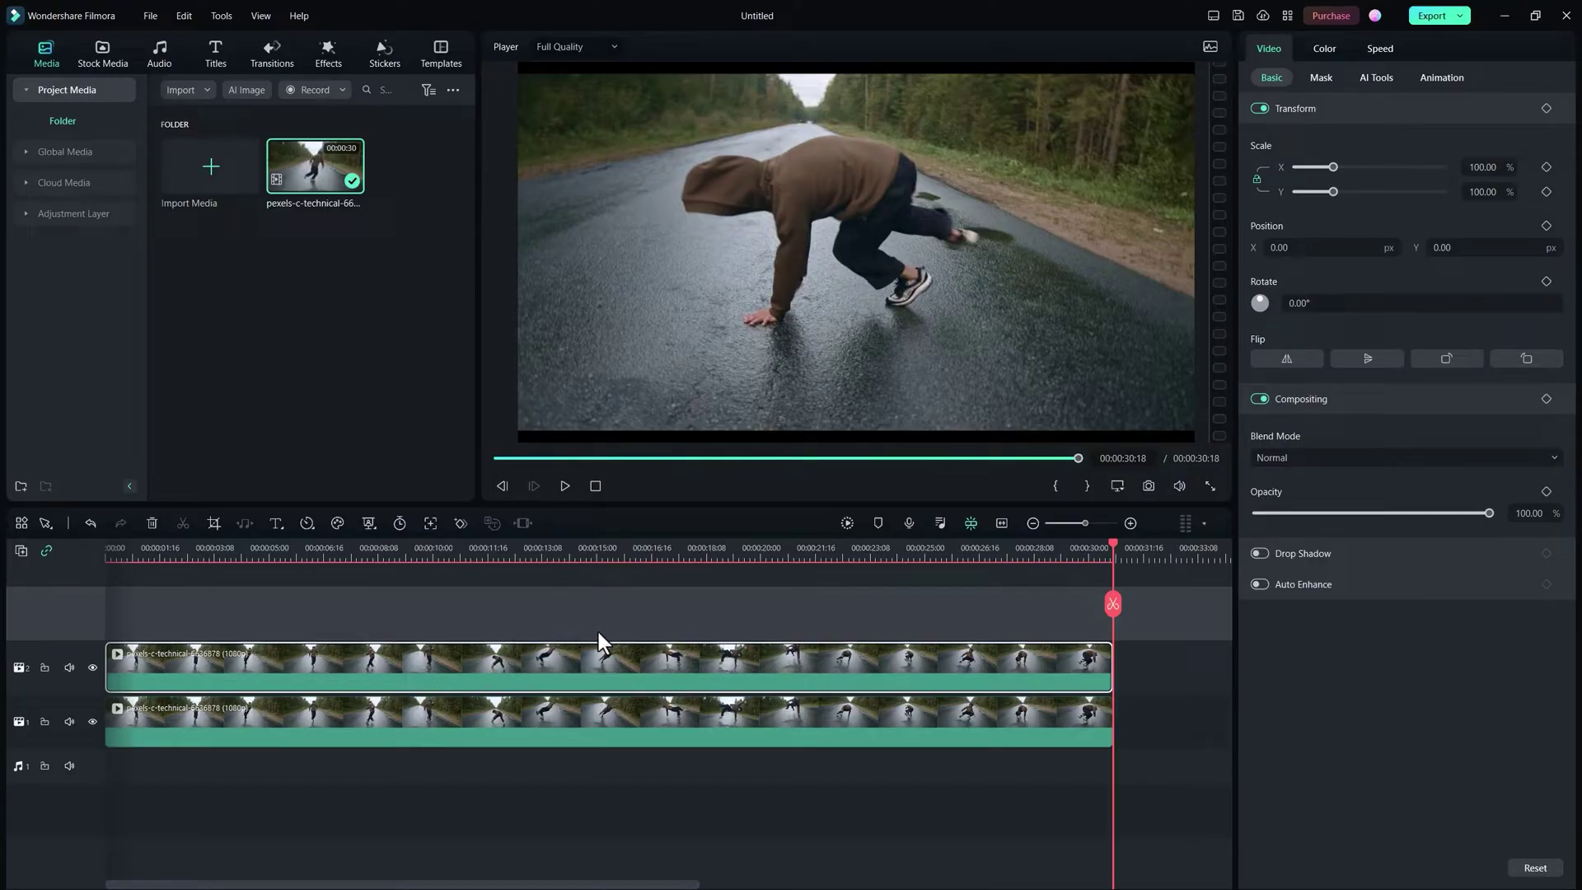
left_click(1372, 80)
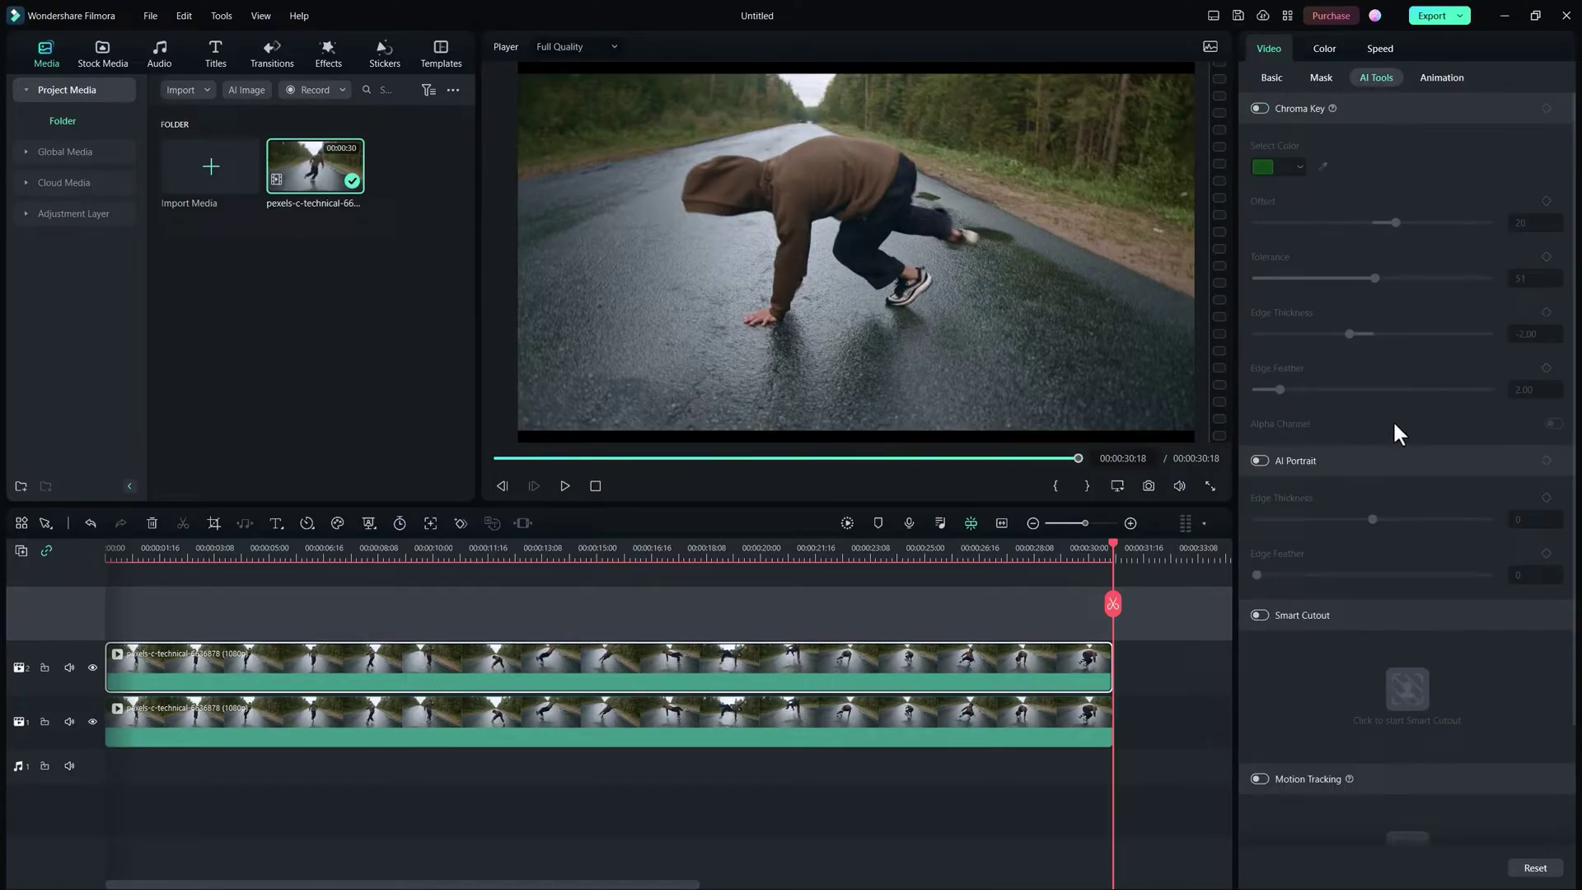
scroll(1342, 521, "down", 3)
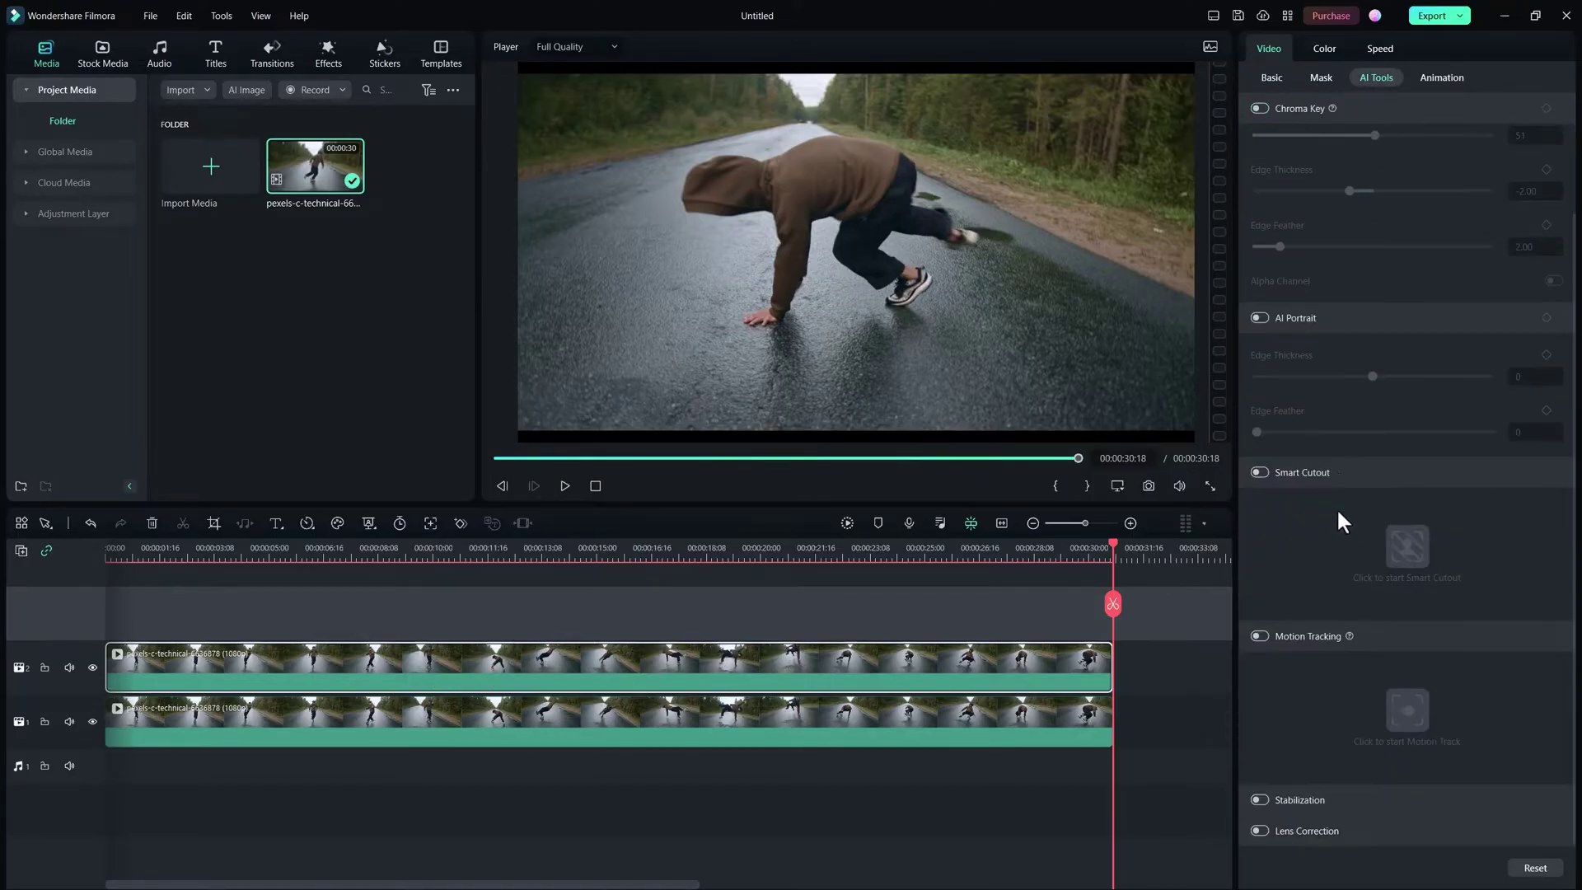
left_click(1259, 472)
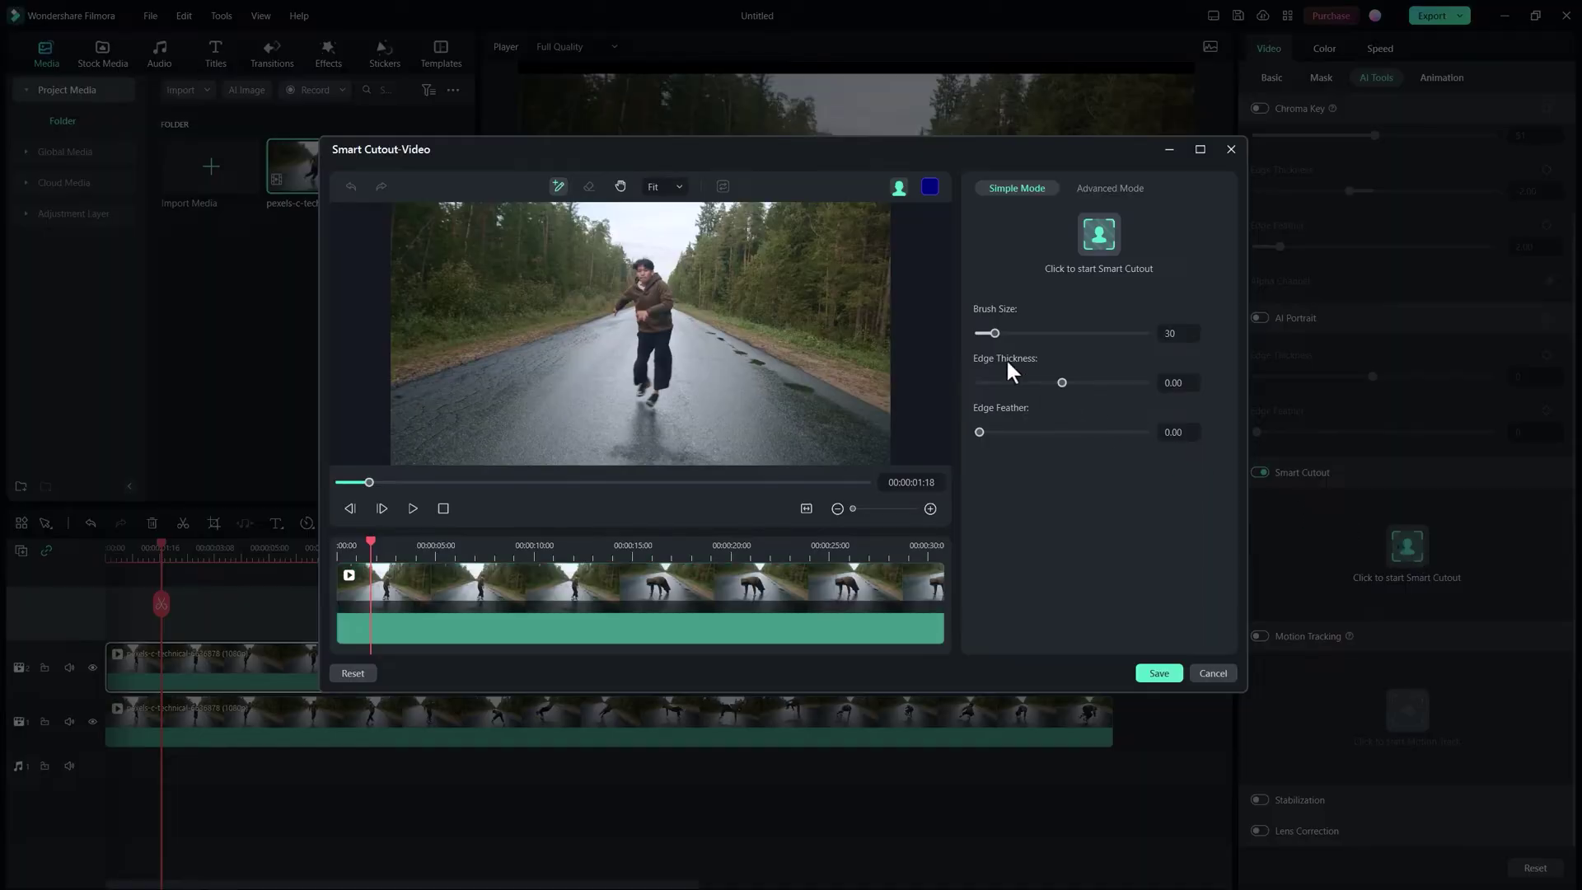
Step: Track and save the dancer cutout, hide video track 1, and scrub ahead to check it
left_click(1104, 229)
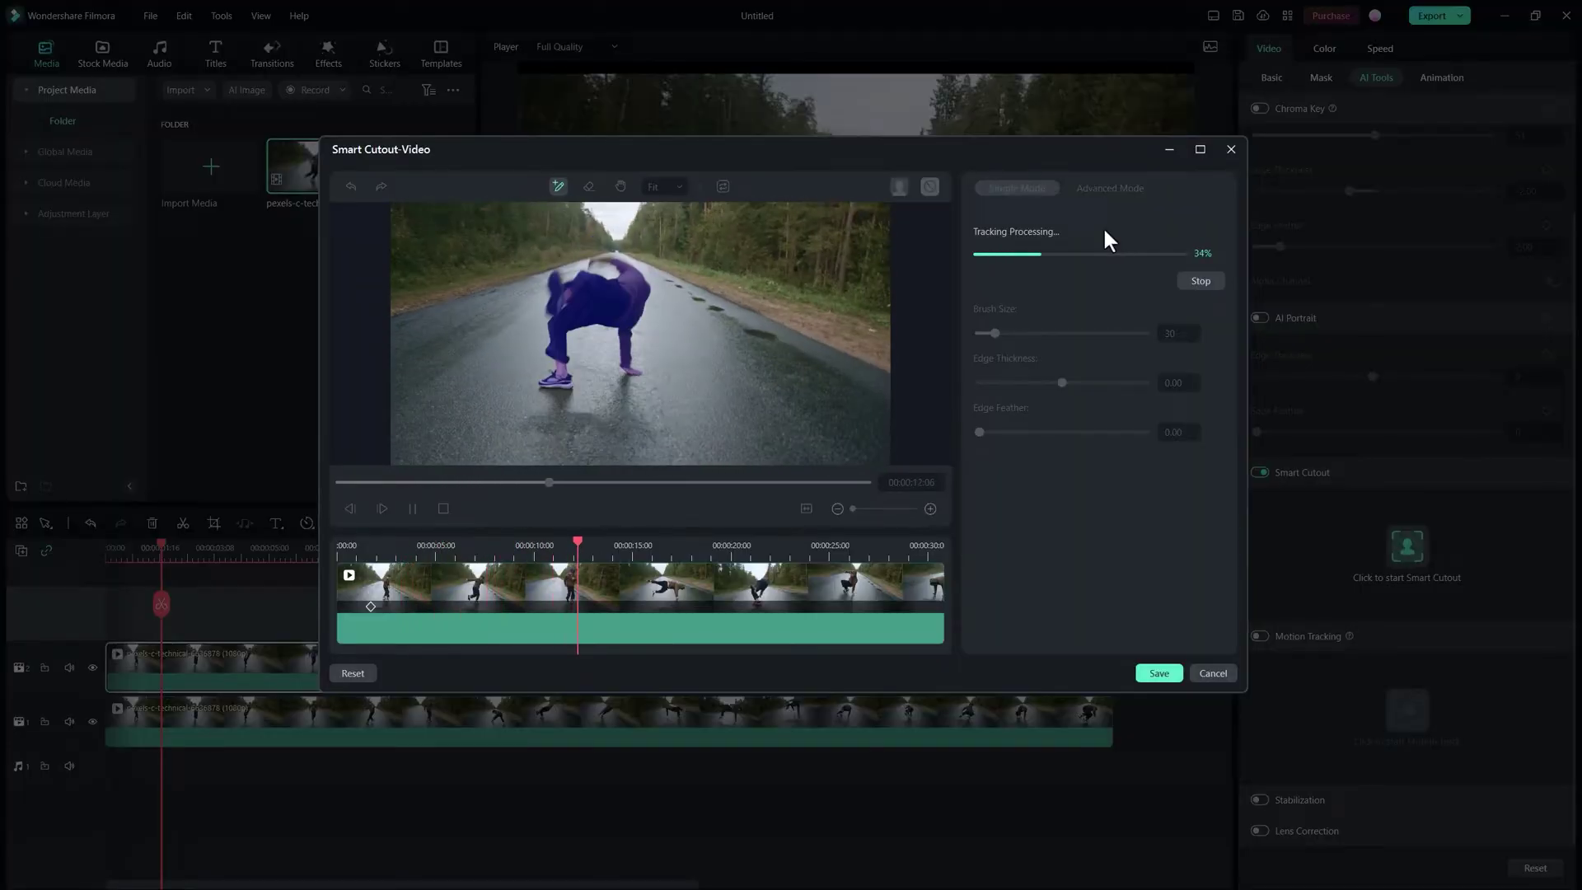
left_click(1156, 676)
left_click(92, 721)
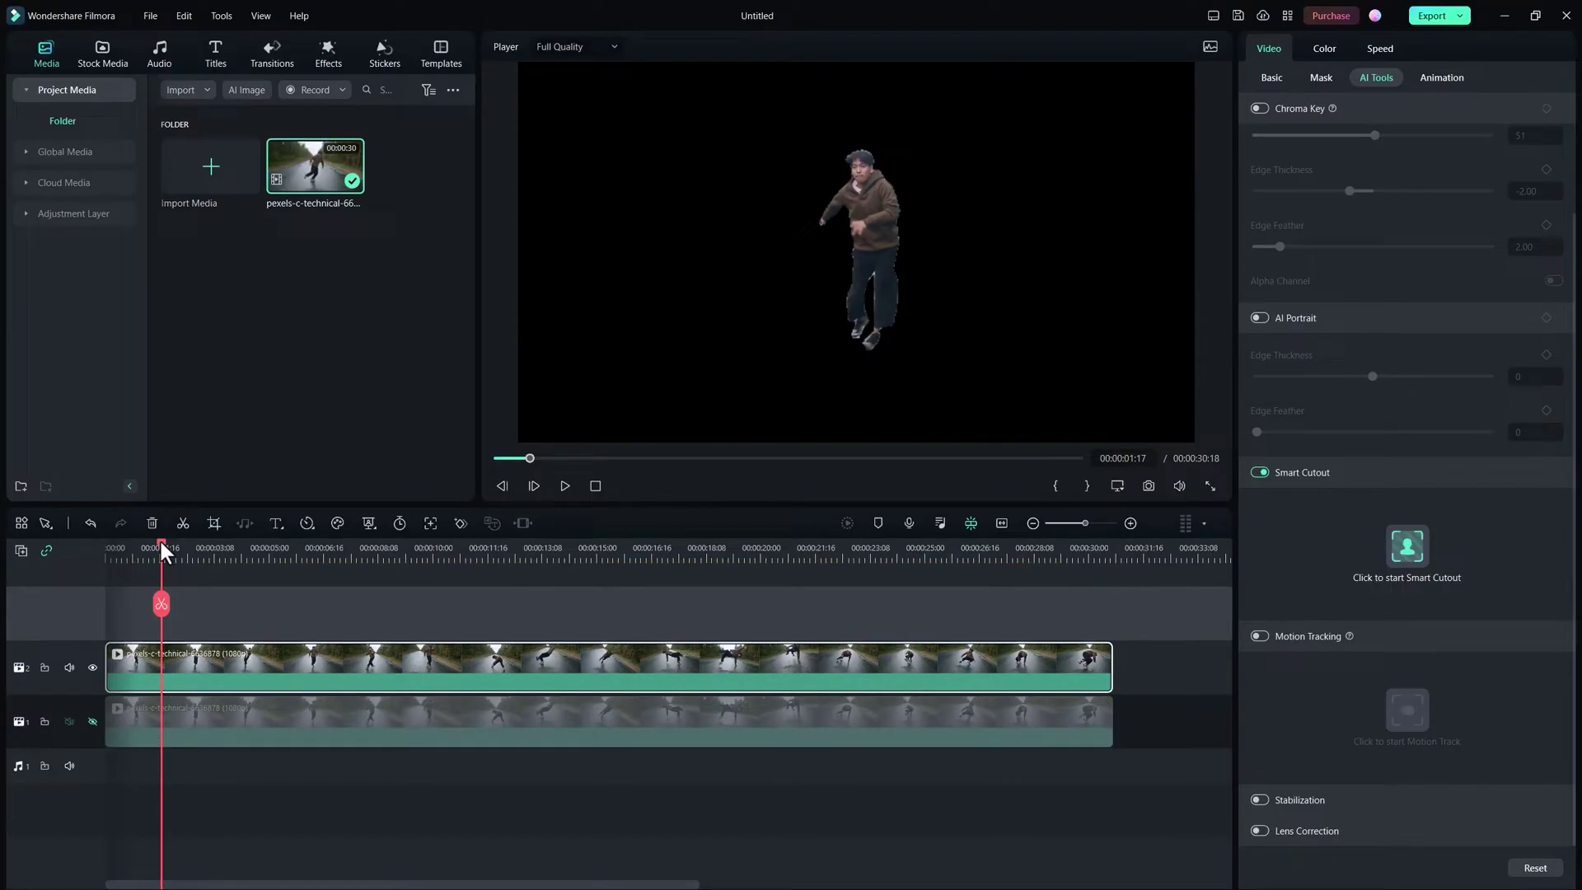
left_click_drag(160, 546, 103, 558)
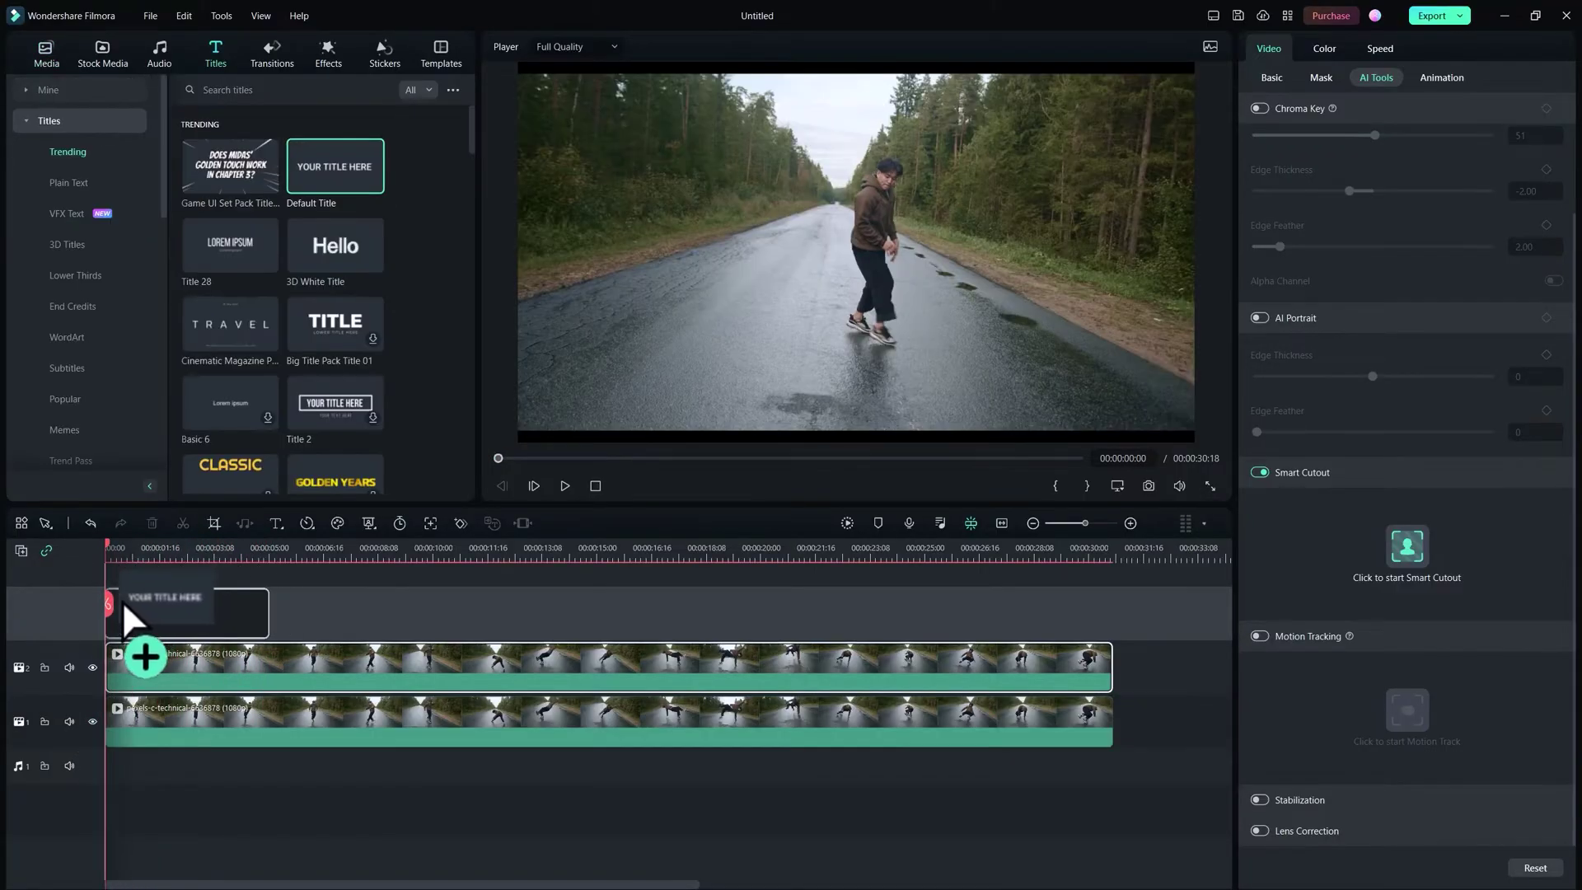
Step: Place the BLOOMIN title at the timeline start and set its font to Montserrat ExtraBold
left_click_drag(141, 653, 911, 625)
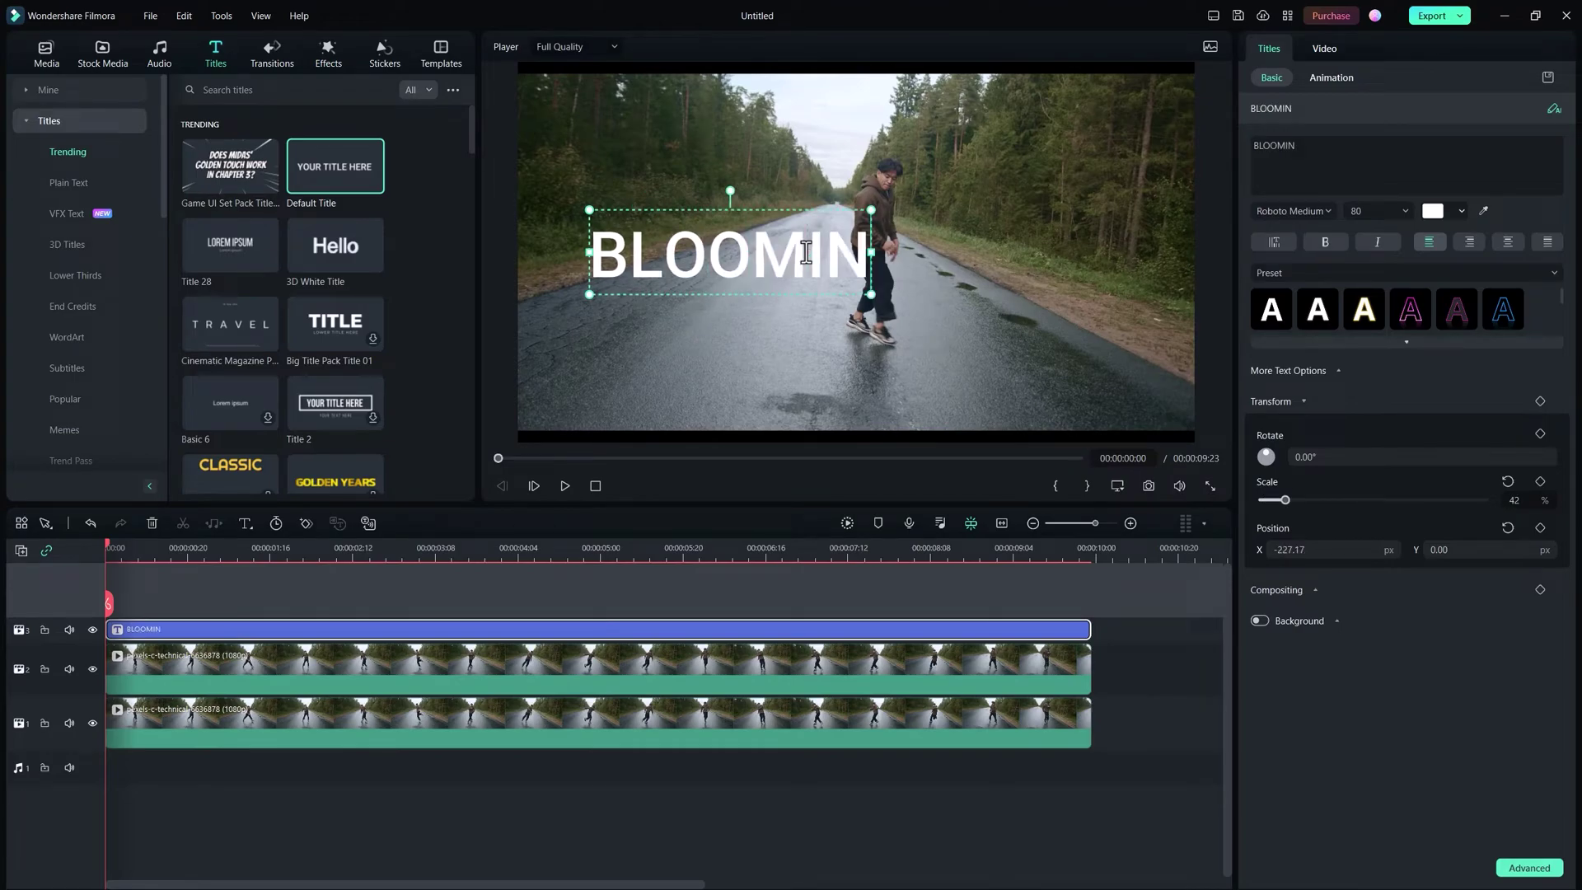
left_click(1300, 212)
scroll(1299, 212, "up", 10)
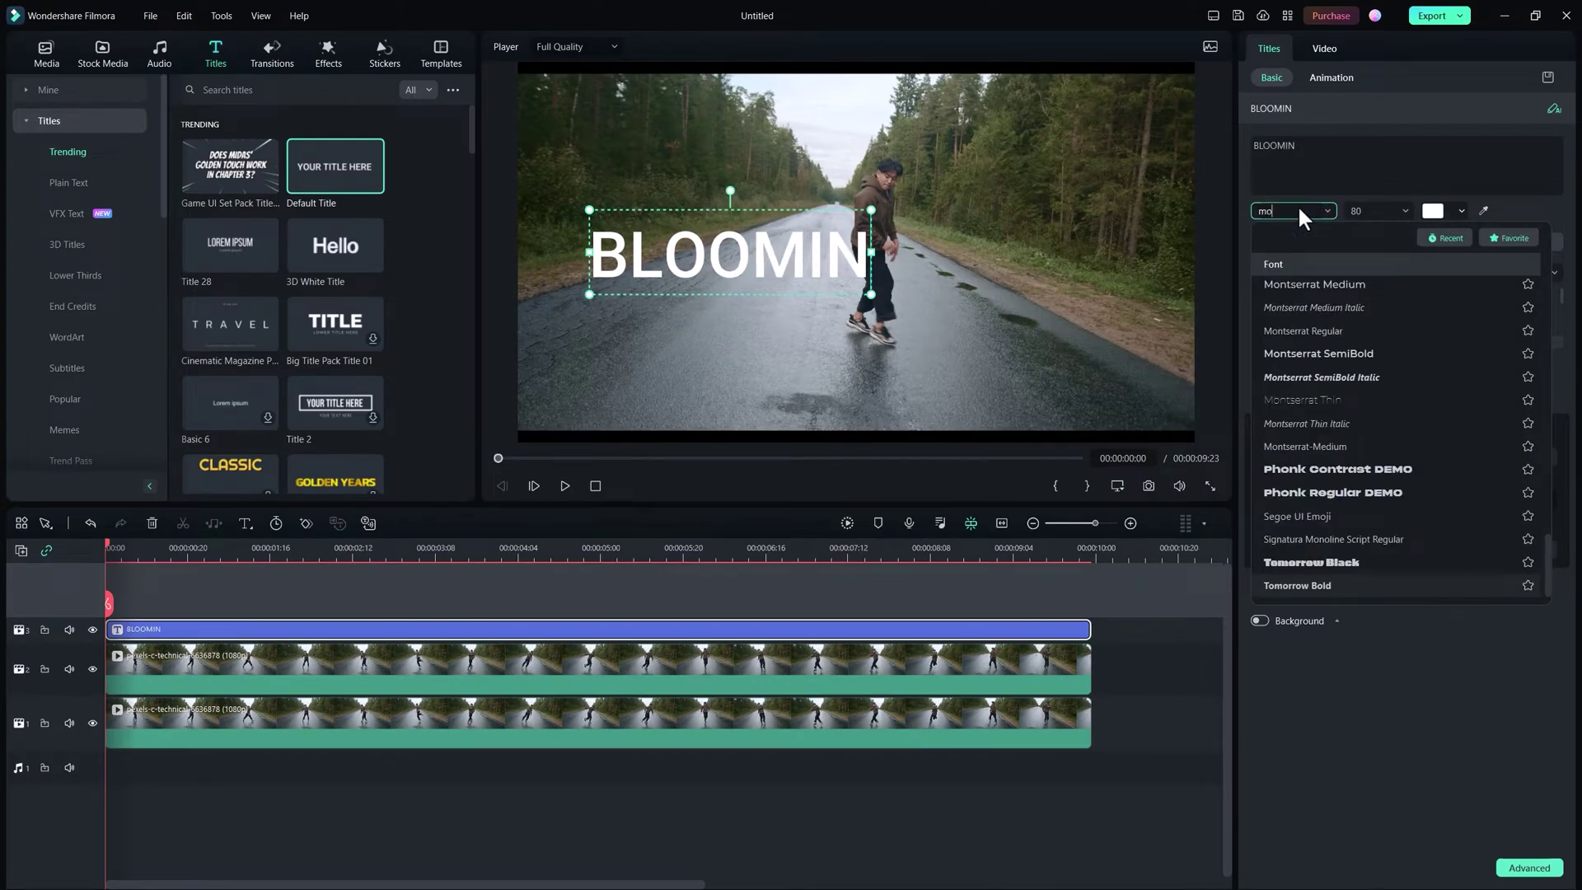
left_click(1321, 372)
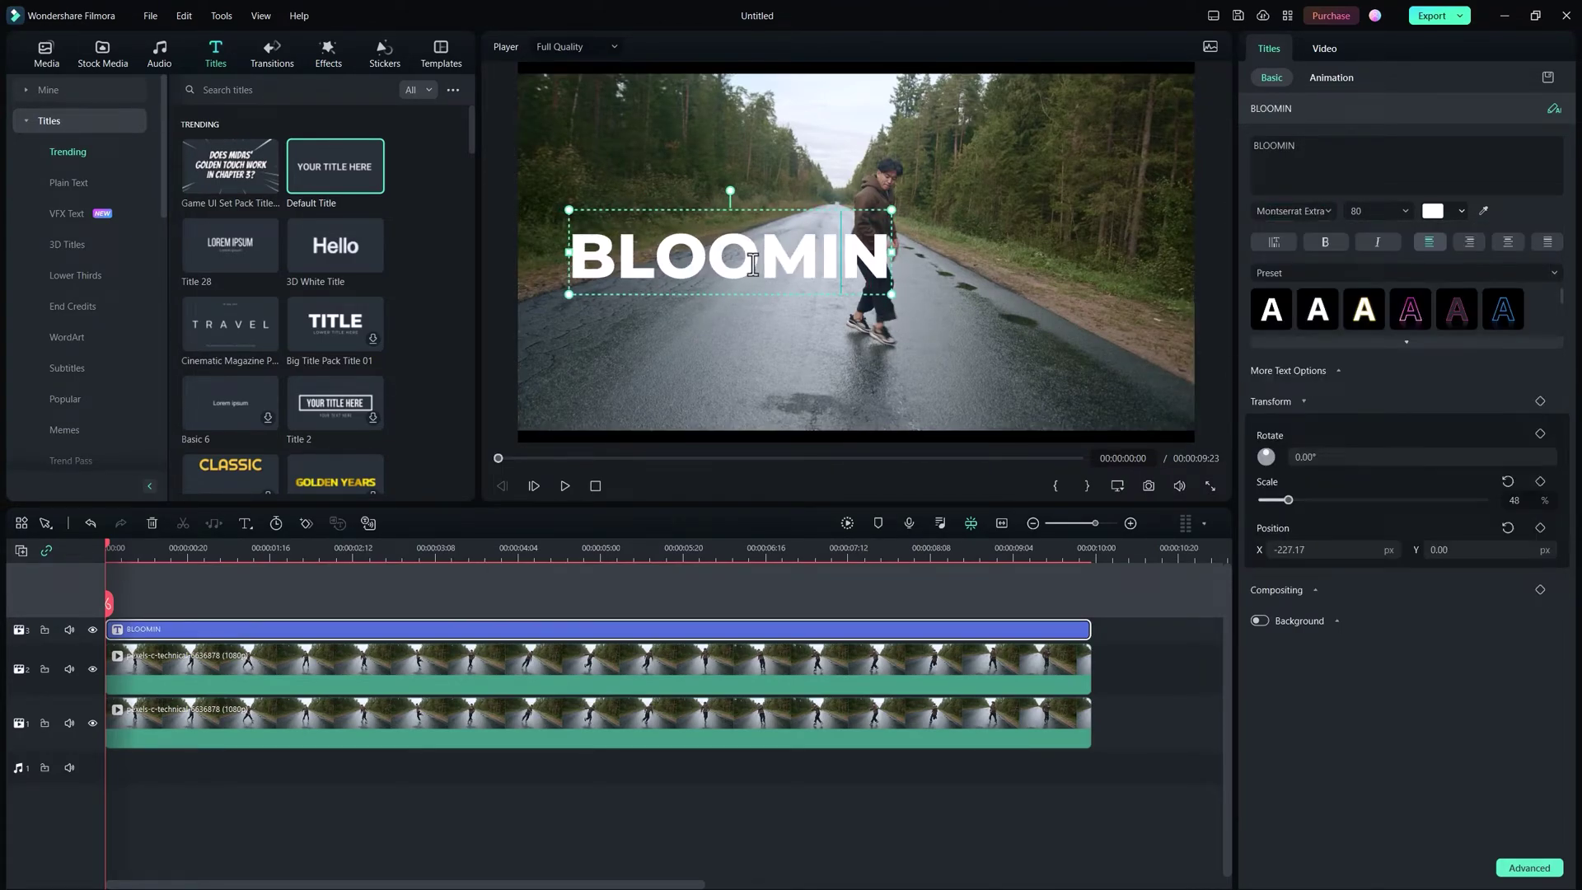
Step: In Advanced Text Edit, add a second BLOOMIN text at font size 70 with a narrower box
left_click(1530, 868)
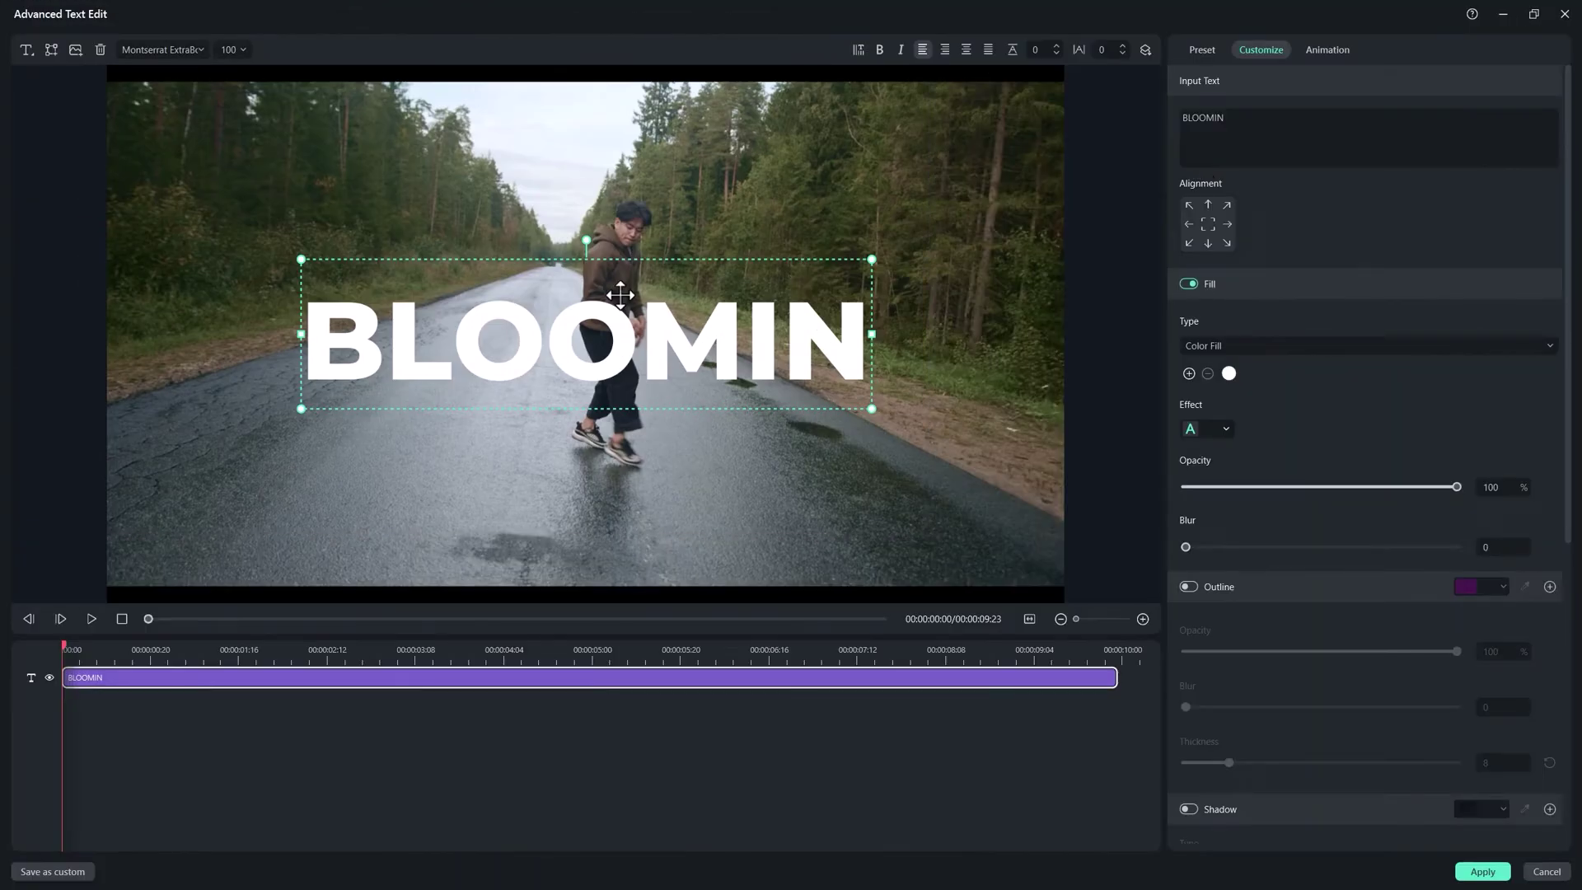
left_click(61, 76)
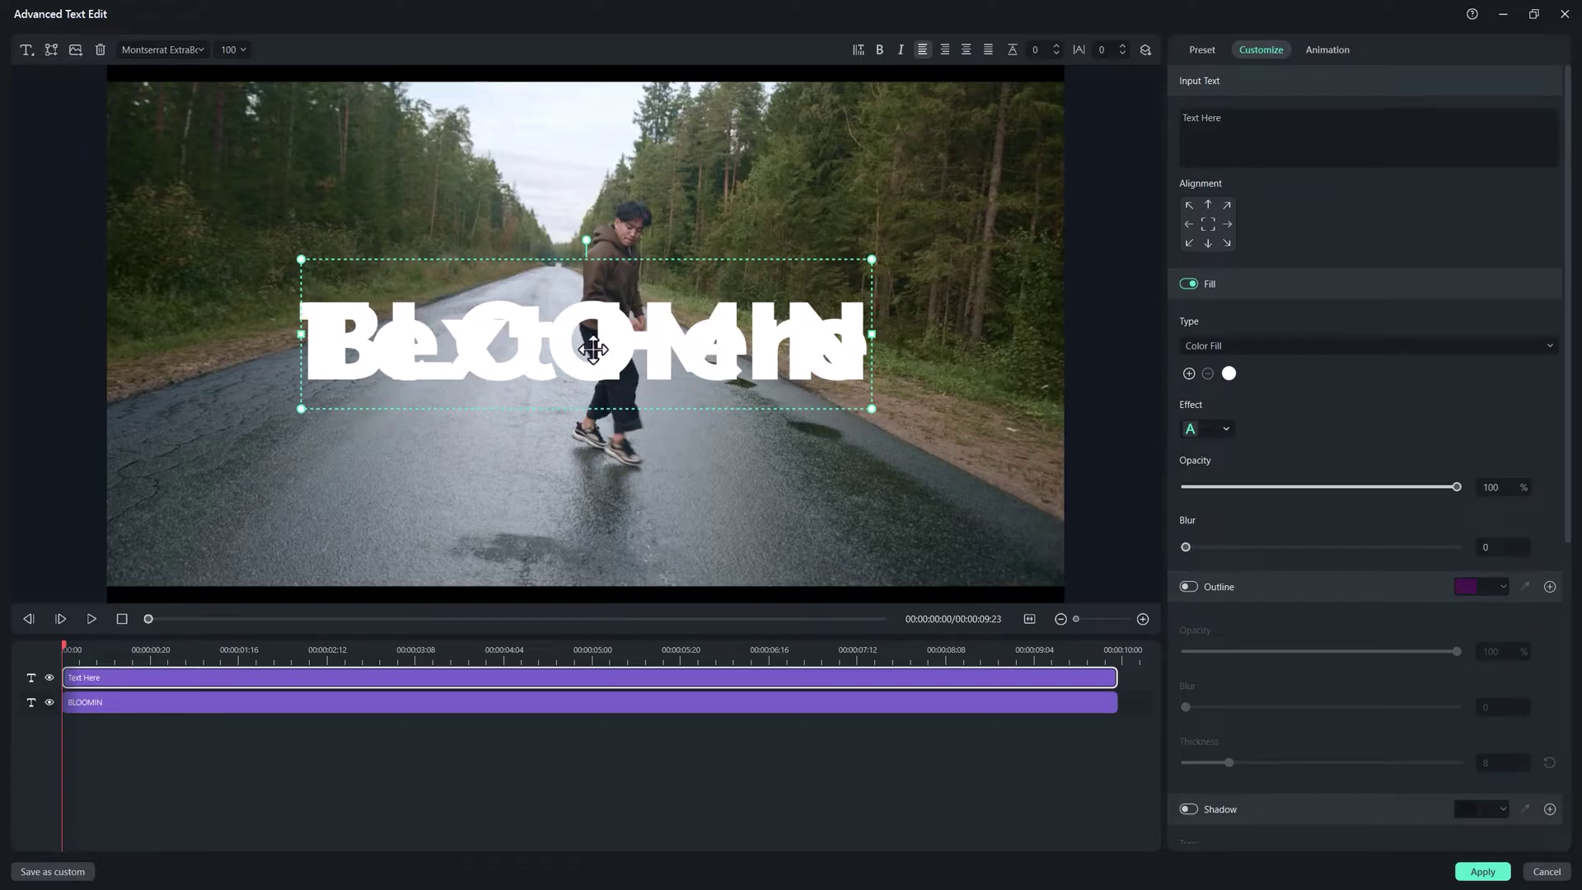
left_click_drag(593, 350, 594, 420)
double_click(595, 420)
type("BLOOMIN")
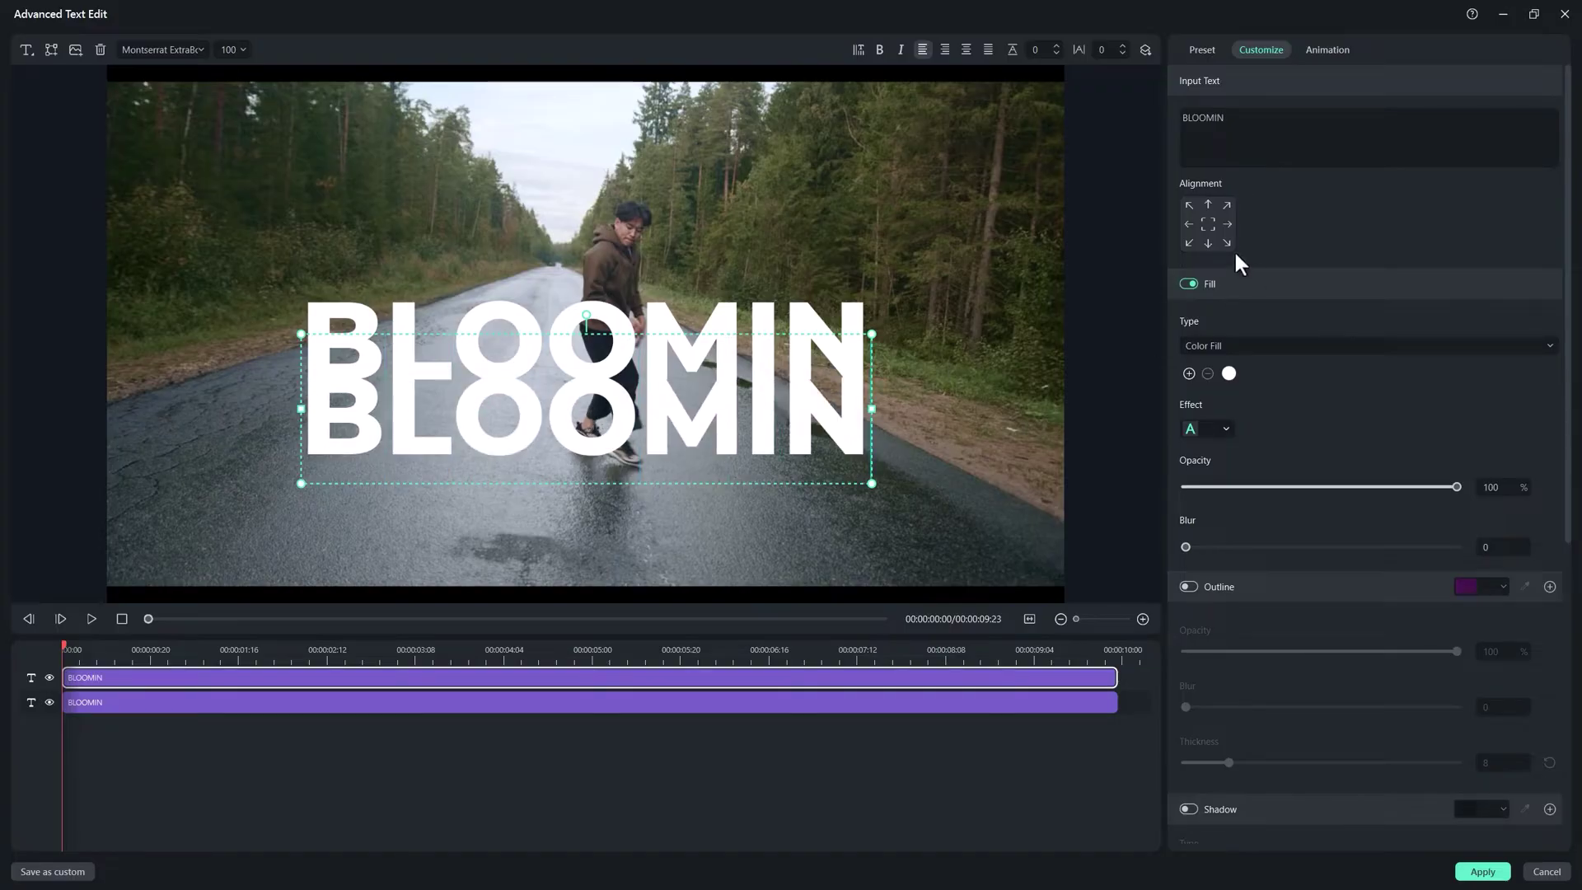
key("ctrl+a")
left_click(233, 50)
type("70")
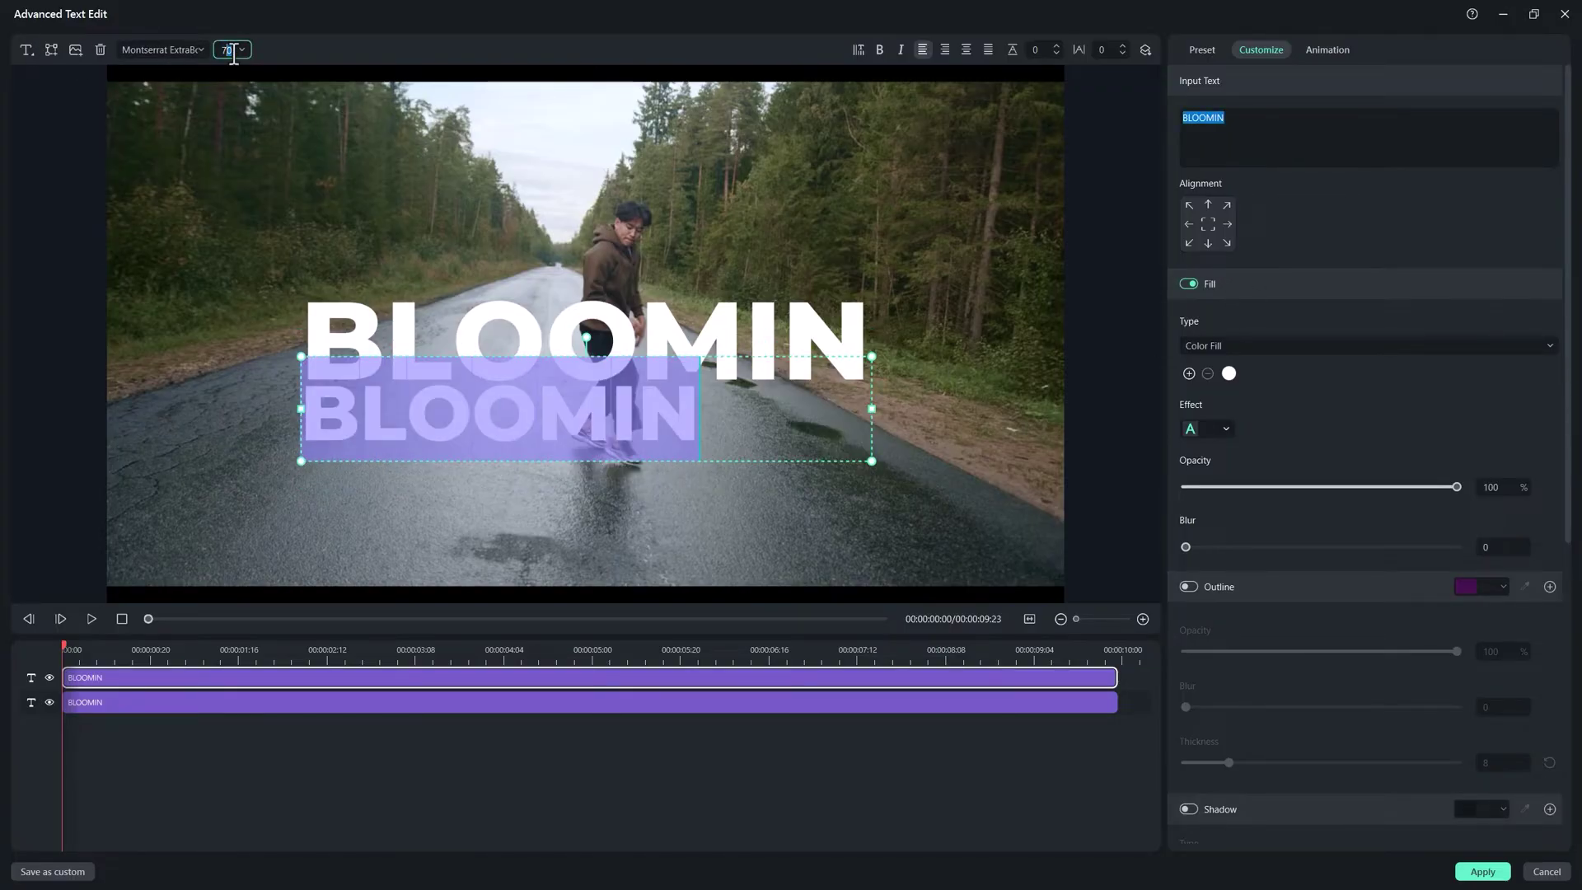
left_click_drag(872, 408, 681, 409)
Step: Stack the smaller BLOOMIN above the large one, nudge both together, and select the top text
left_click_drag(554, 410, 634, 265)
left_click(689, 370)
left_click(429, 264, "ctrl")
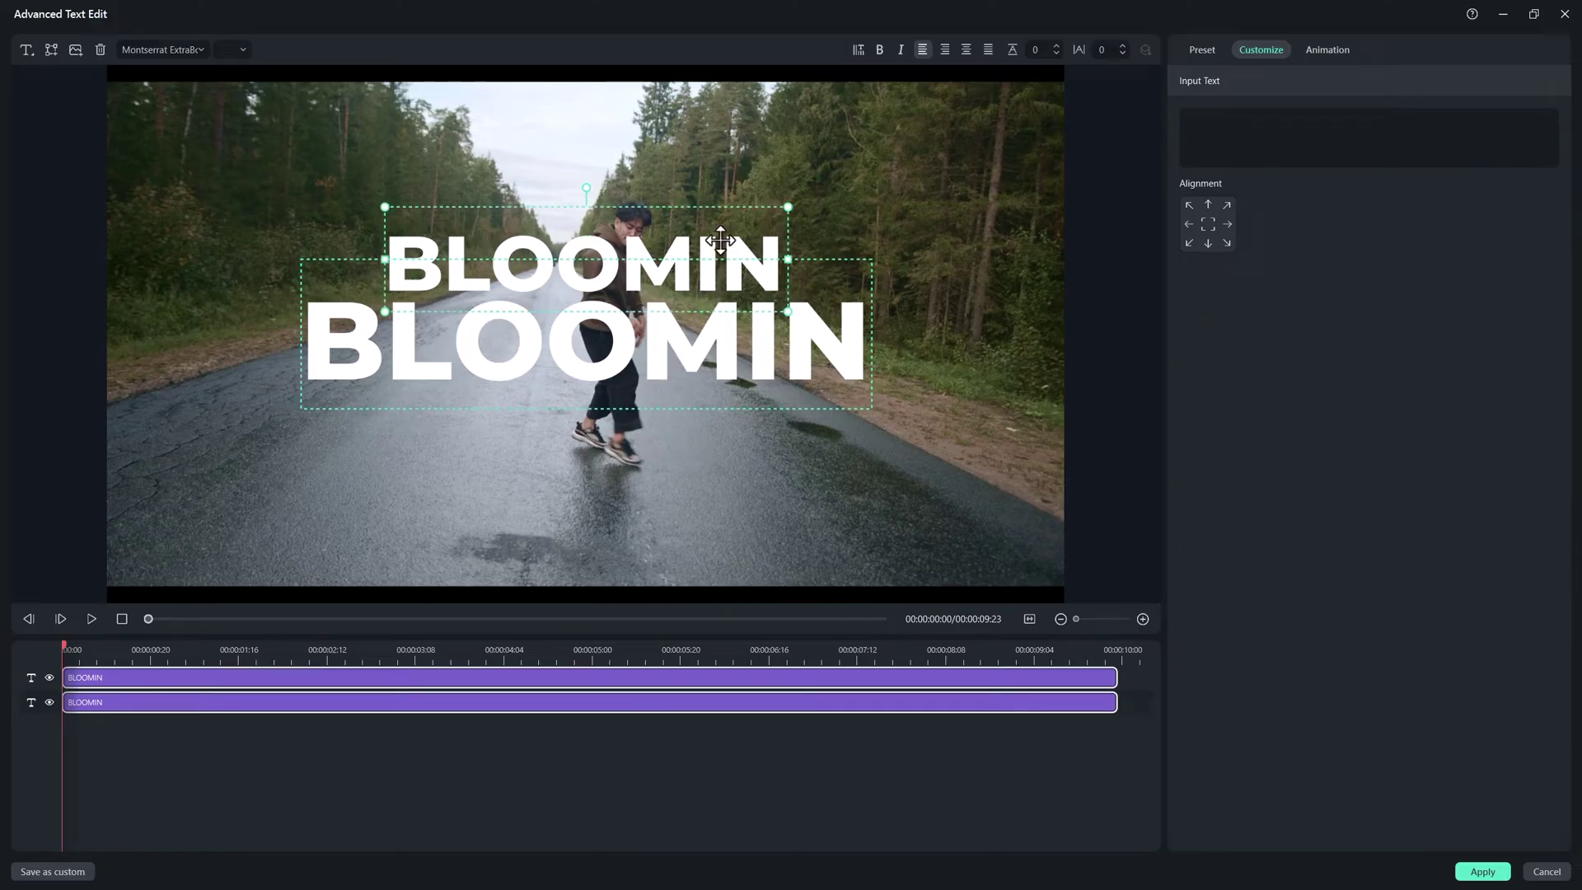
mouse_move(594, 334)
left_mouse_down()
mouse_move(566, 343)
mouse_move(576, 328)
left_mouse_up()
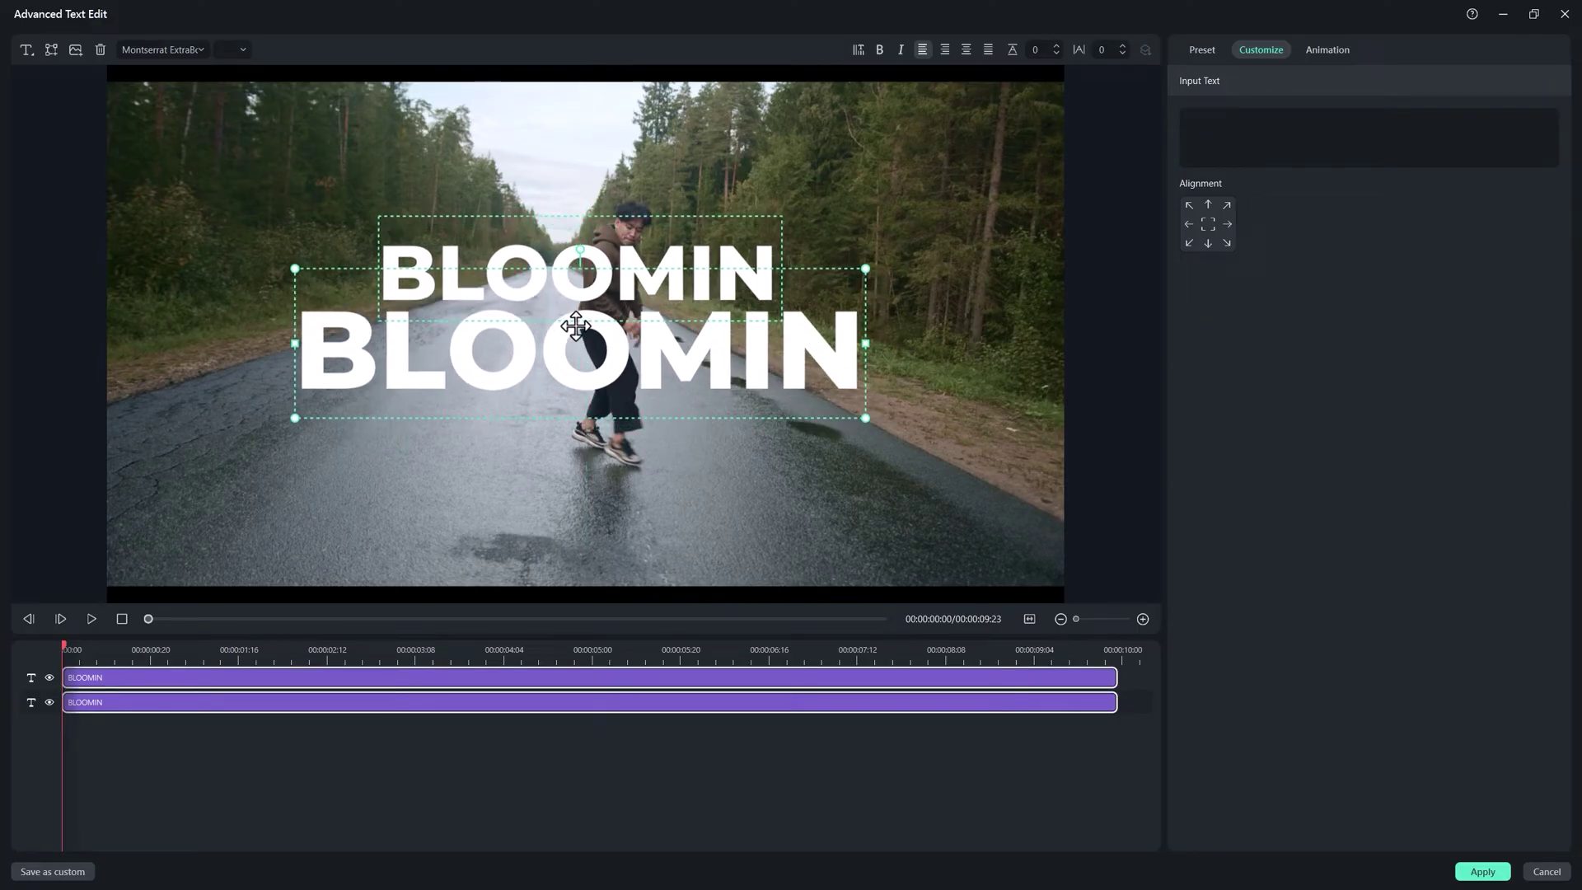
left_click(680, 521)
left_click(647, 677)
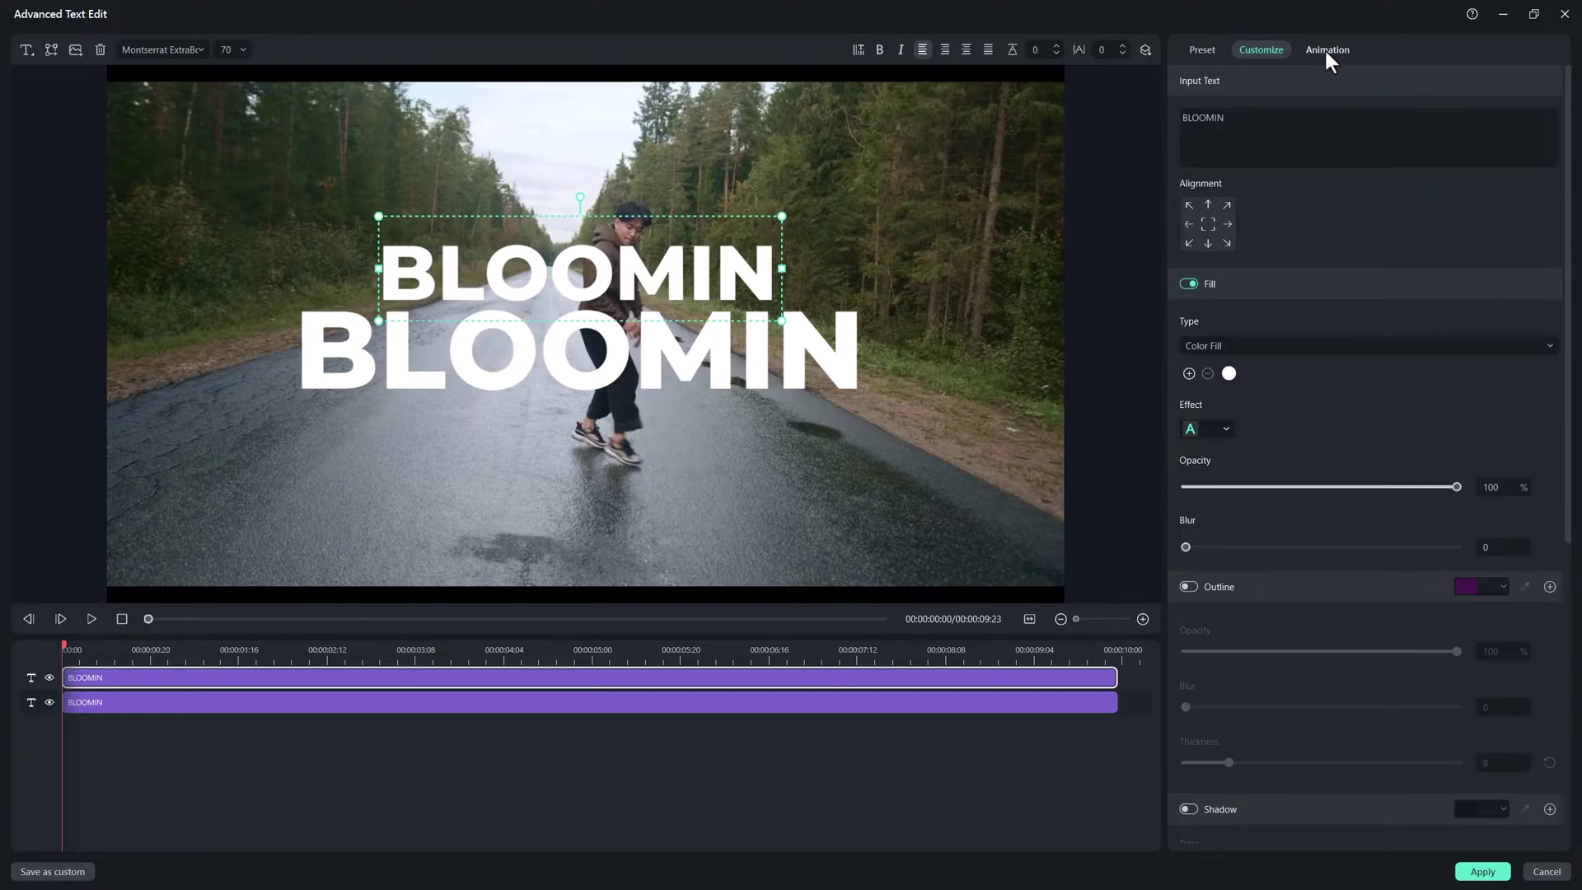
Step: Give the top BLOOMIN text Typewriter entrance and exit animations
left_click(1327, 52)
scroll(1393, 305, "down", 3)
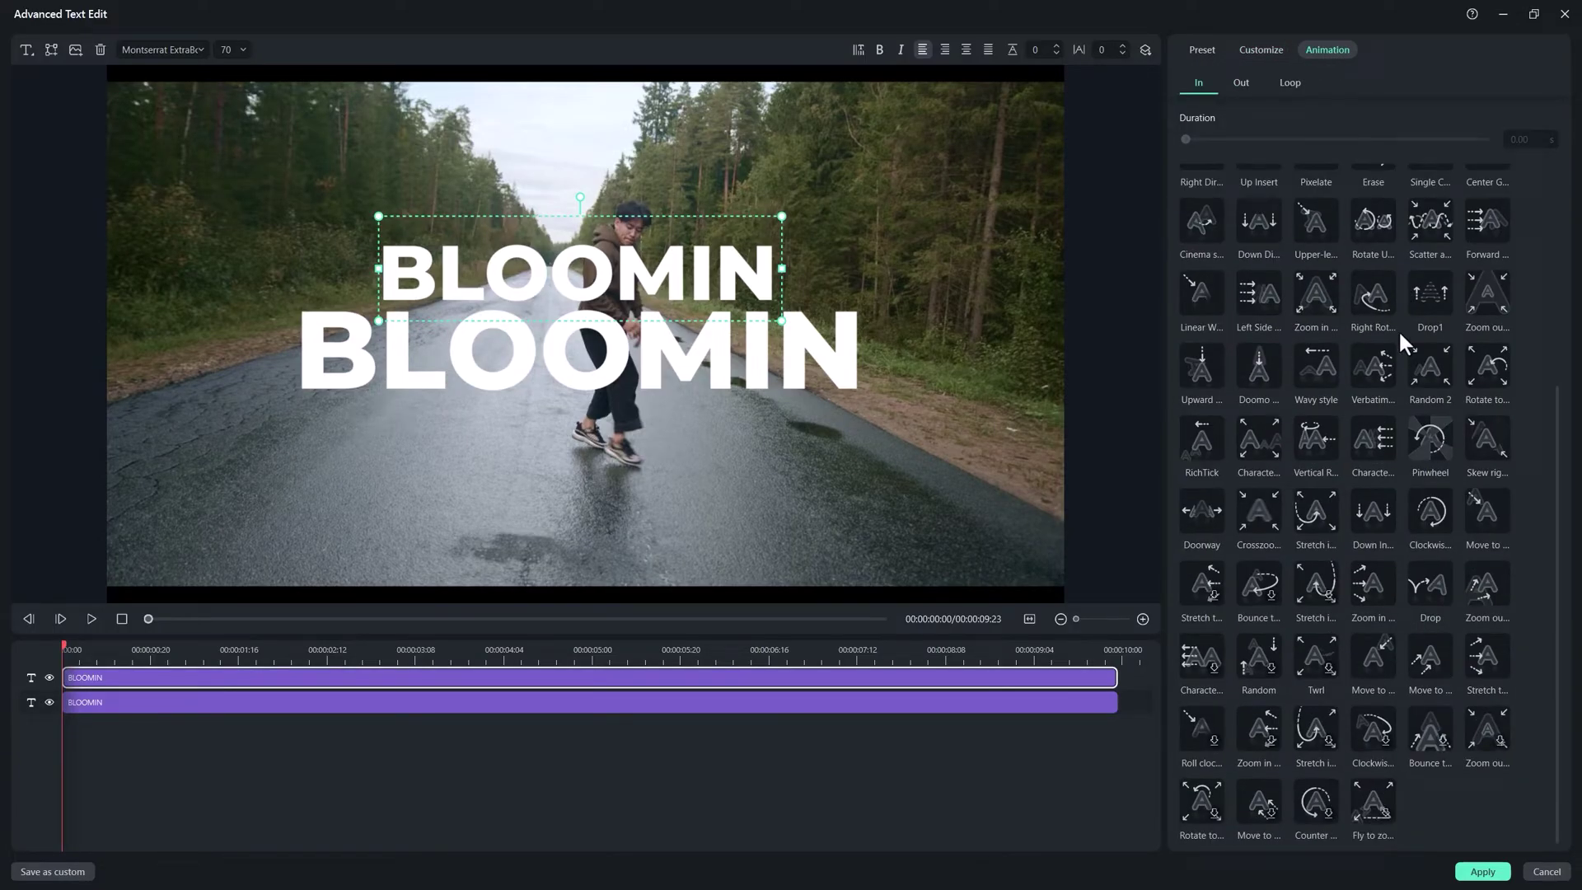
scroll(1393, 313, "up", 3)
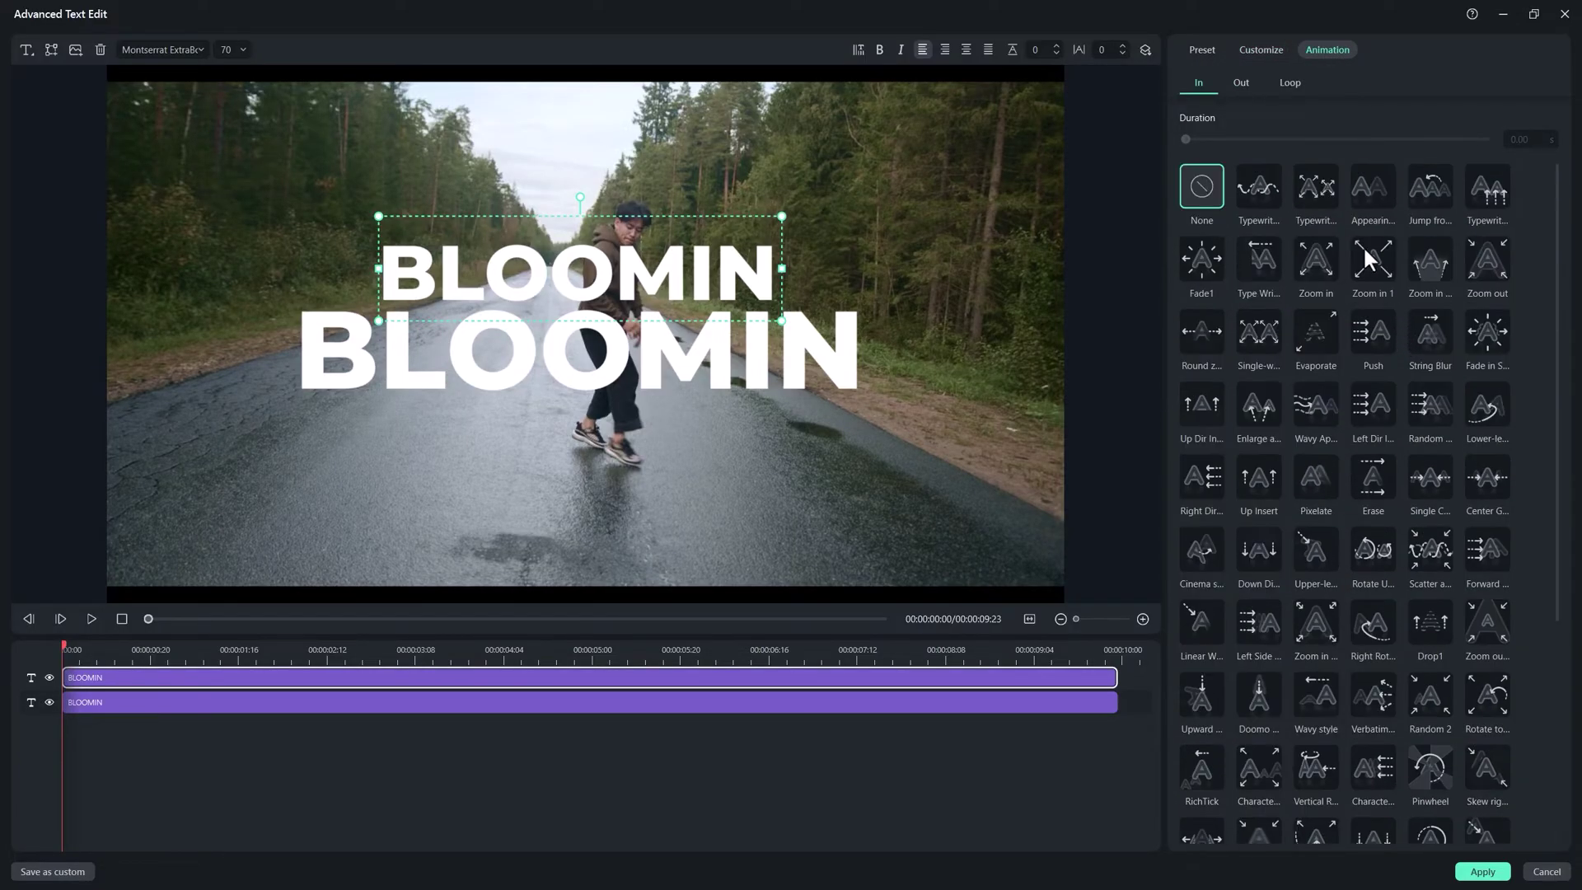
left_click(1263, 191)
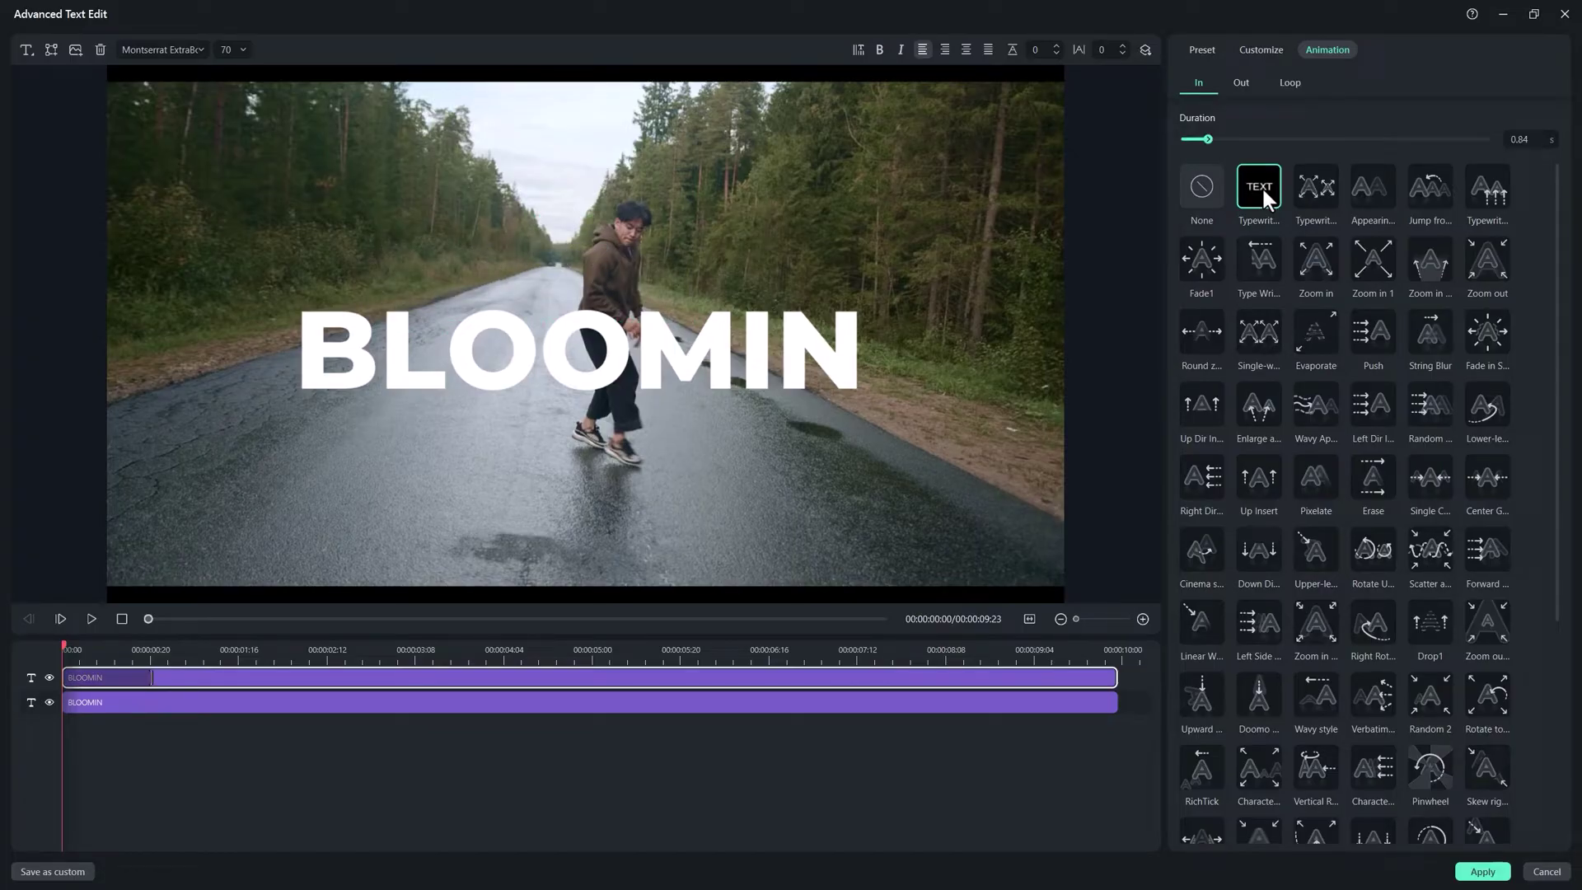
left_click(1239, 81)
left_click(1262, 200)
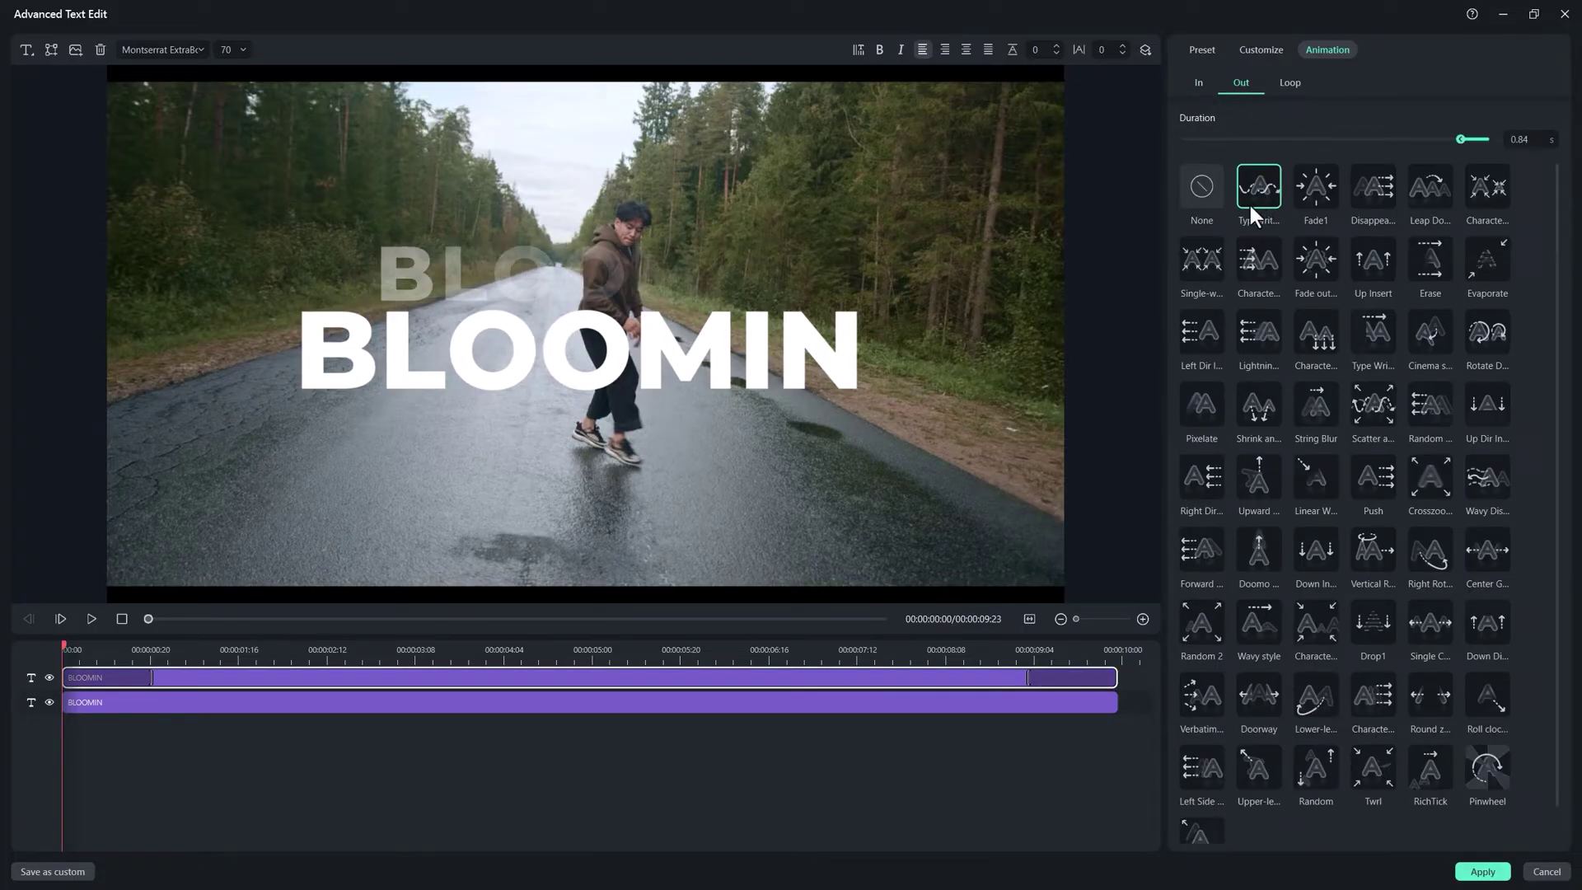
Step: Give the larger BLOOMIN a 1.67 s Typewriter entrance, preview, and apply the edits
left_click(607, 707)
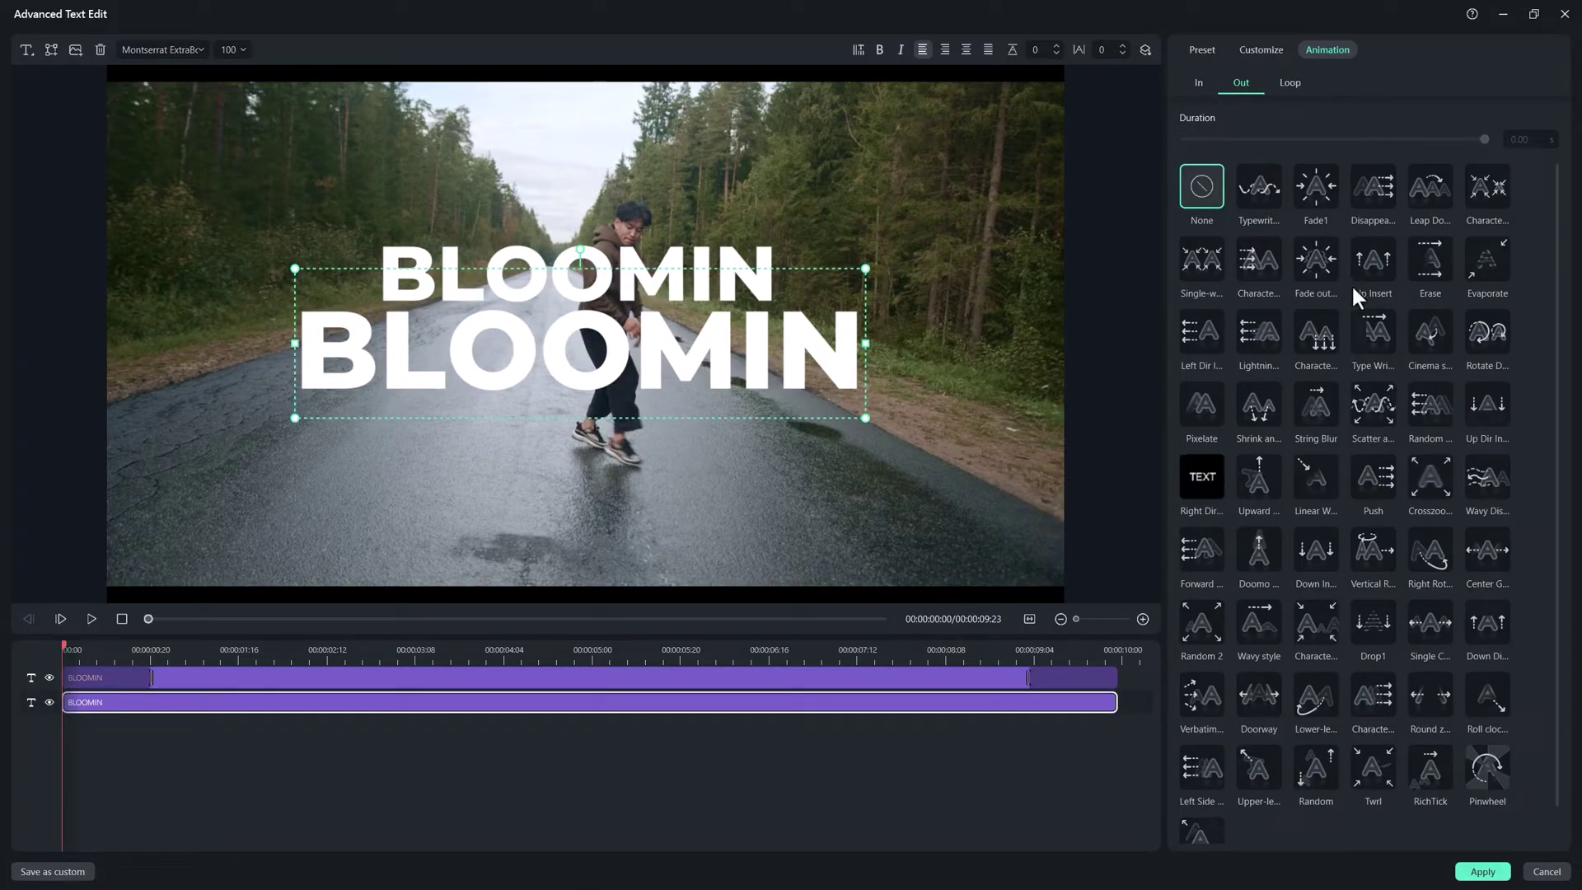
left_click(1200, 82)
left_click(1258, 189)
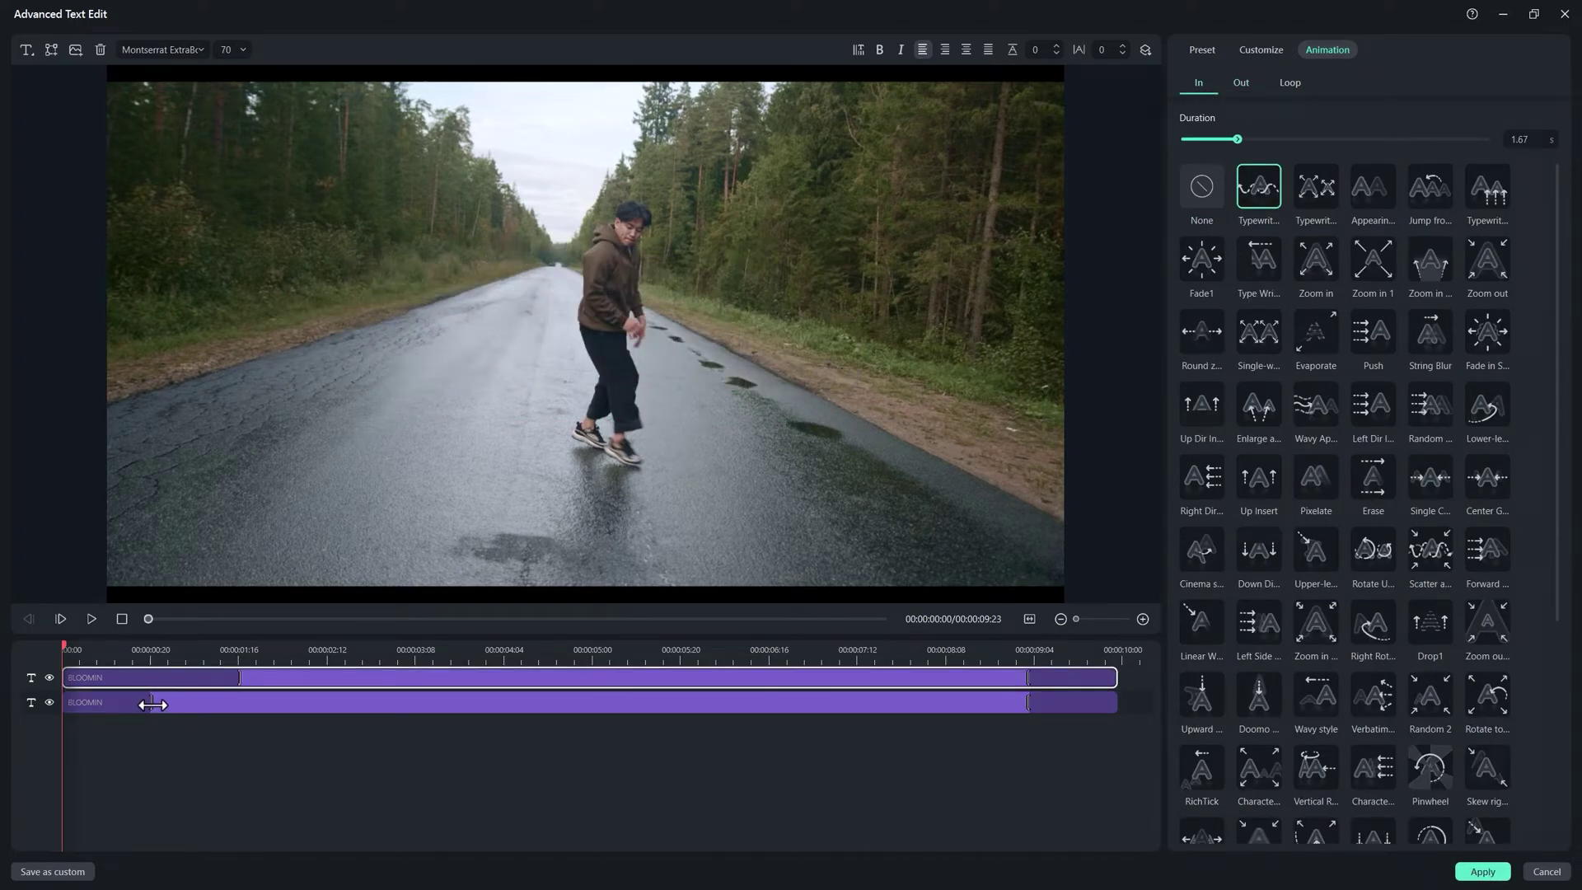
left_click_drag(151, 703, 239, 702)
left_click(91, 619)
left_click(197, 677)
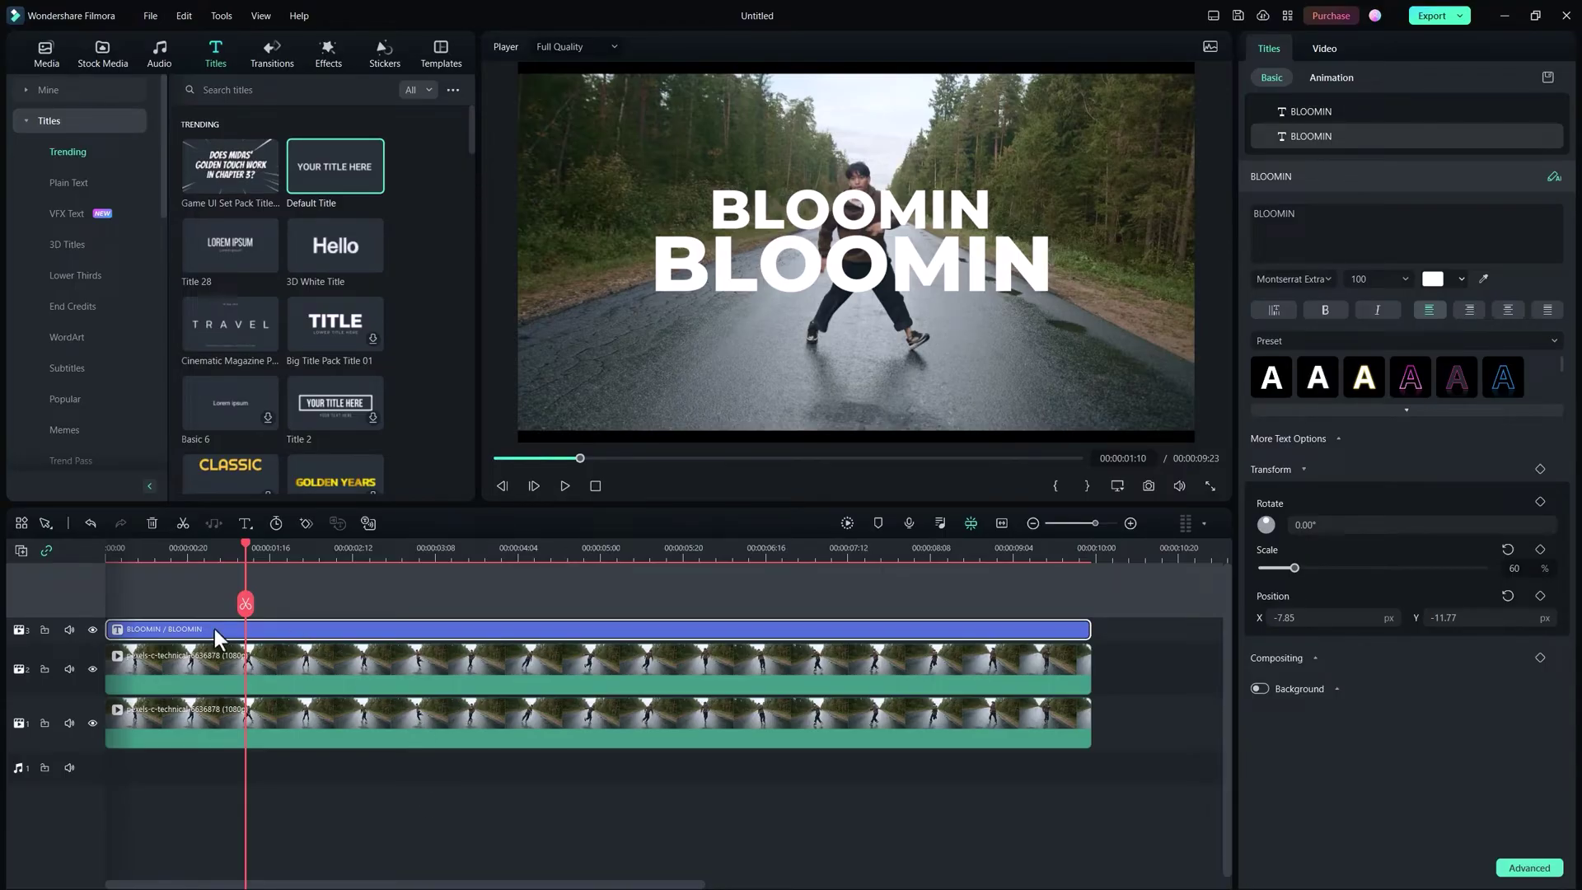
Step: Undo the stray change and copy the BLOOMIN title clip onto a new track starting at 0:00
key("ctrl+z")
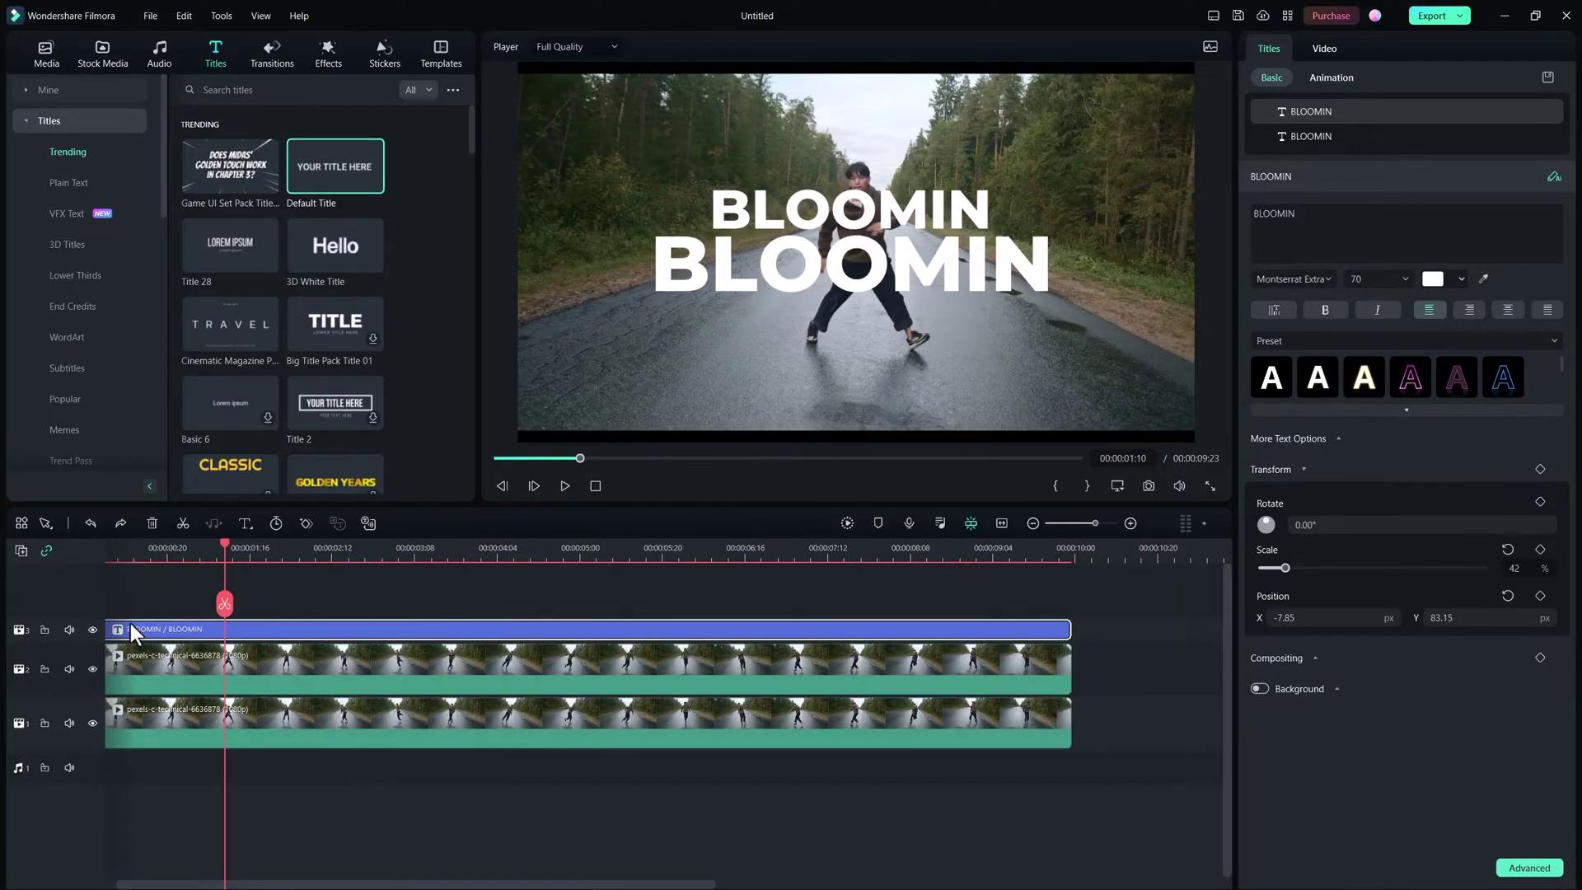
key("ctrl+c")
key("ctrl+v")
left_click_drag(254, 628, 98, 639)
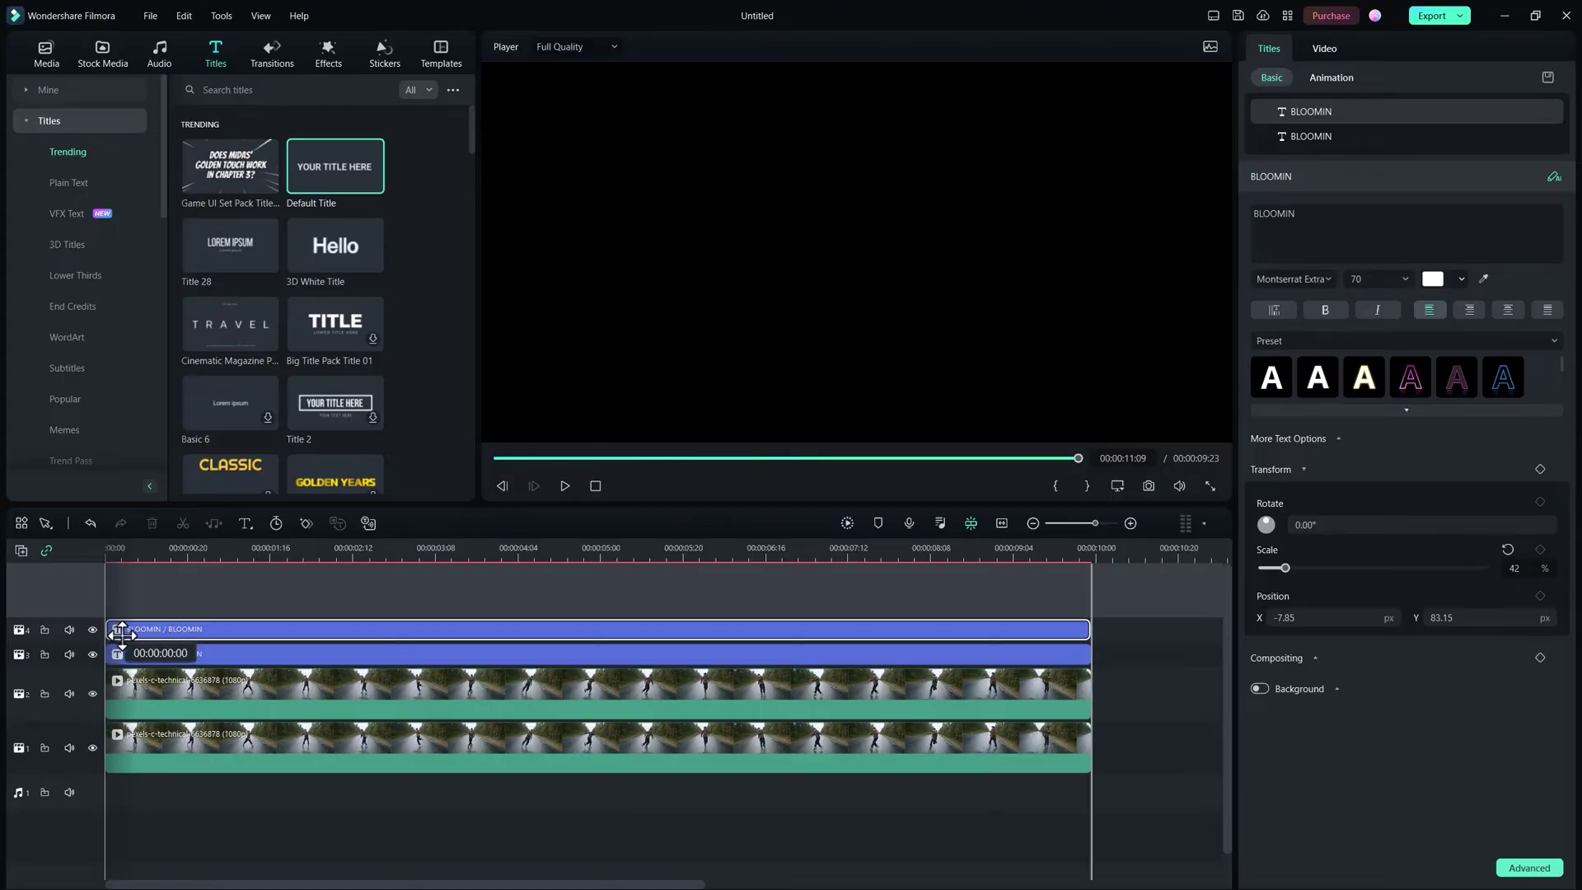
left_click(167, 548)
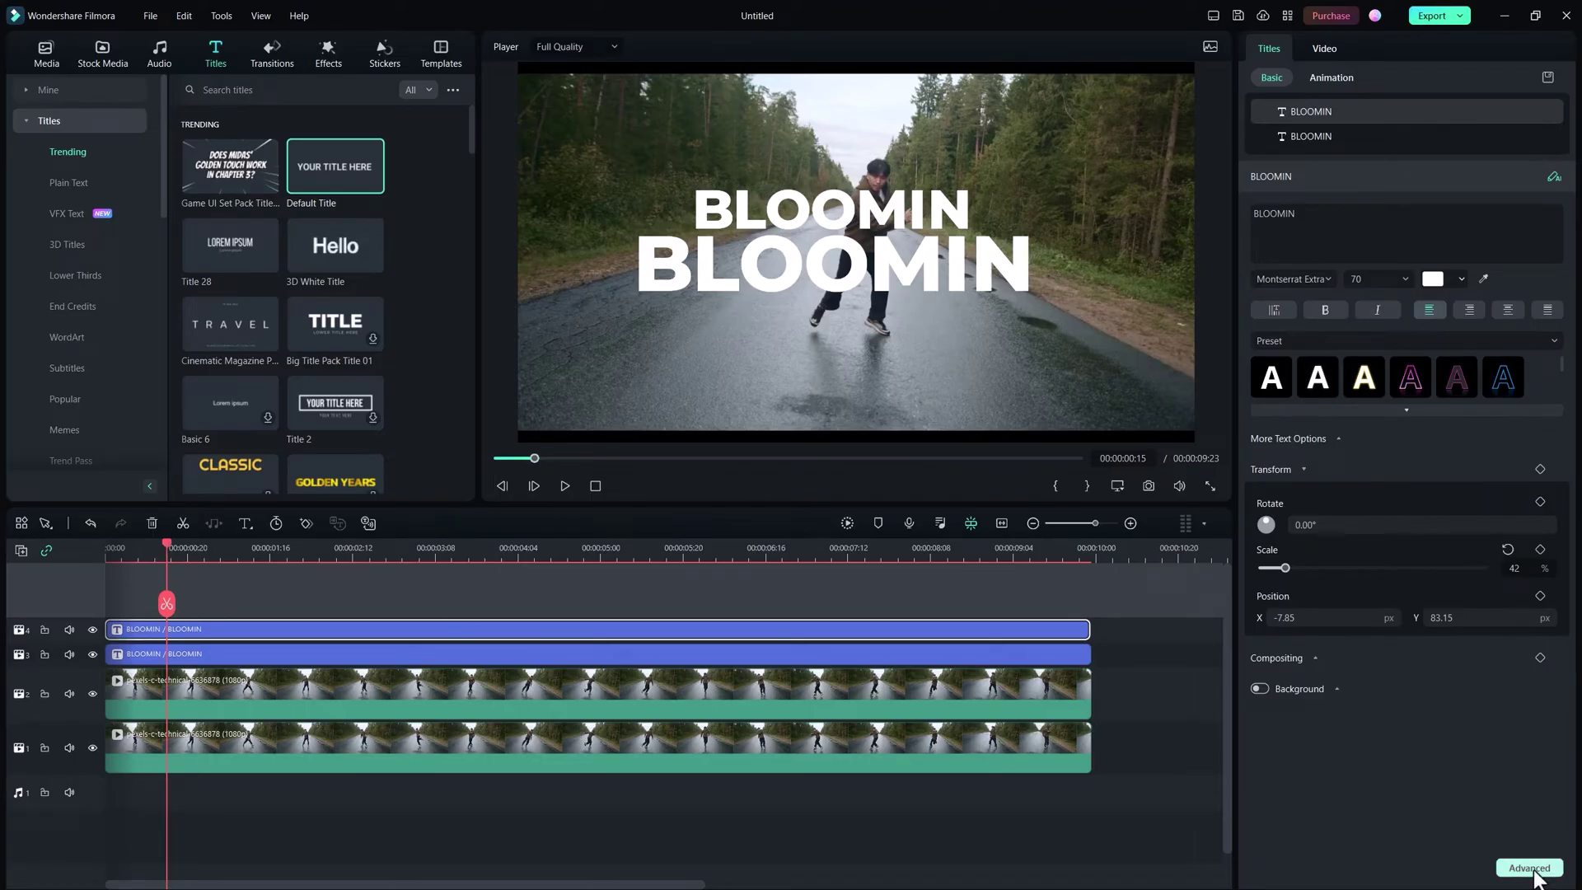
Step: Give the duplicate's top BLOOMIN text a white outline of thickness 2
left_click(1530, 868)
scroll(1015, 343, "down", 6)
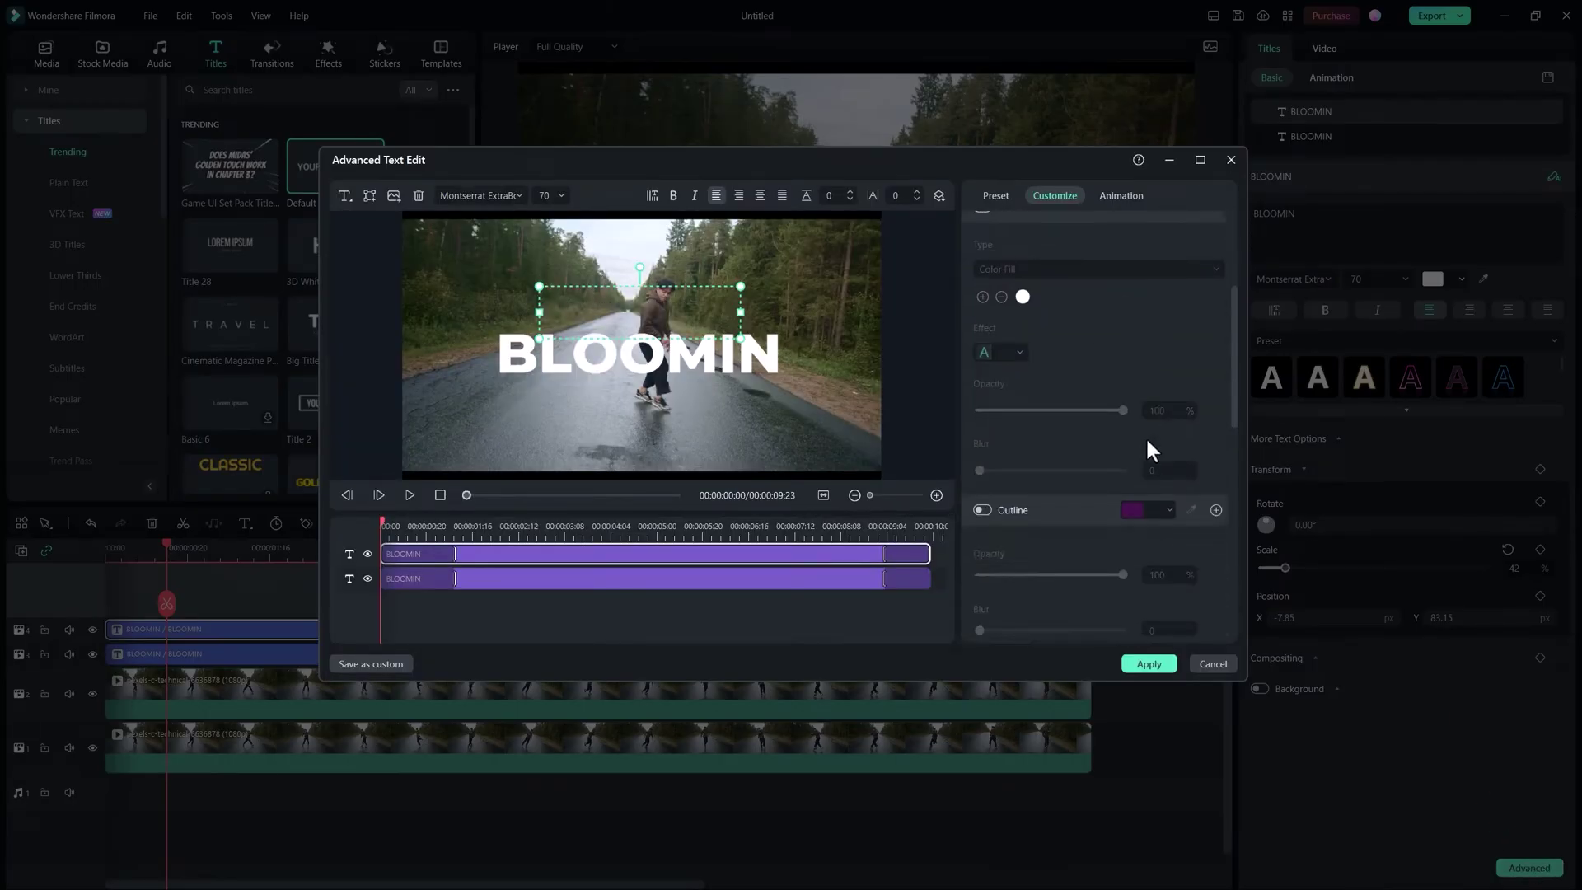
left_click(982, 436)
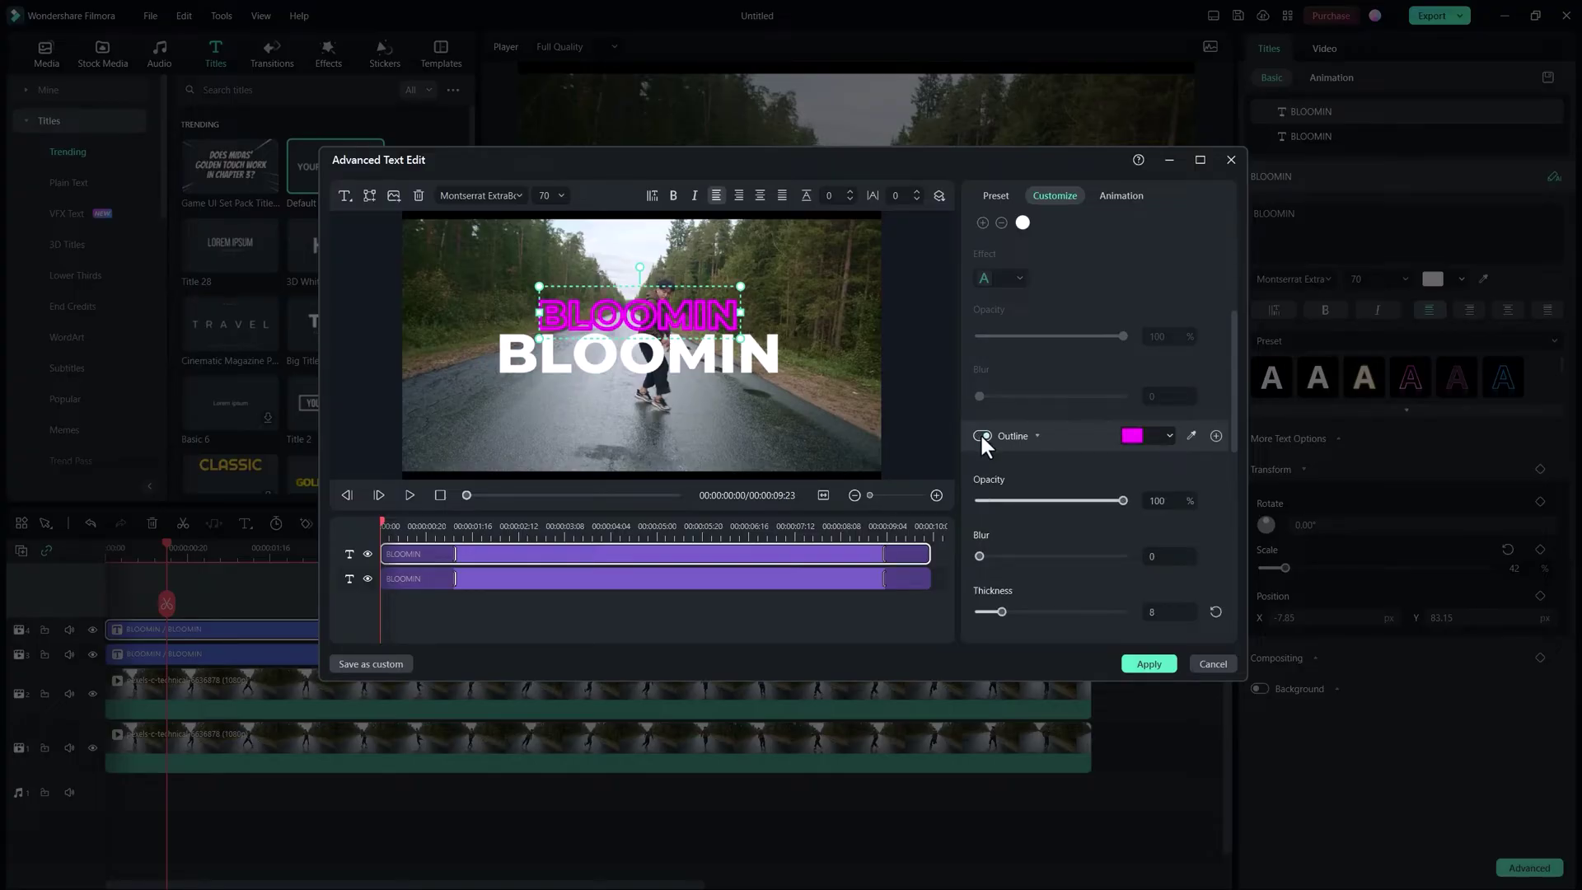
left_click(1158, 436)
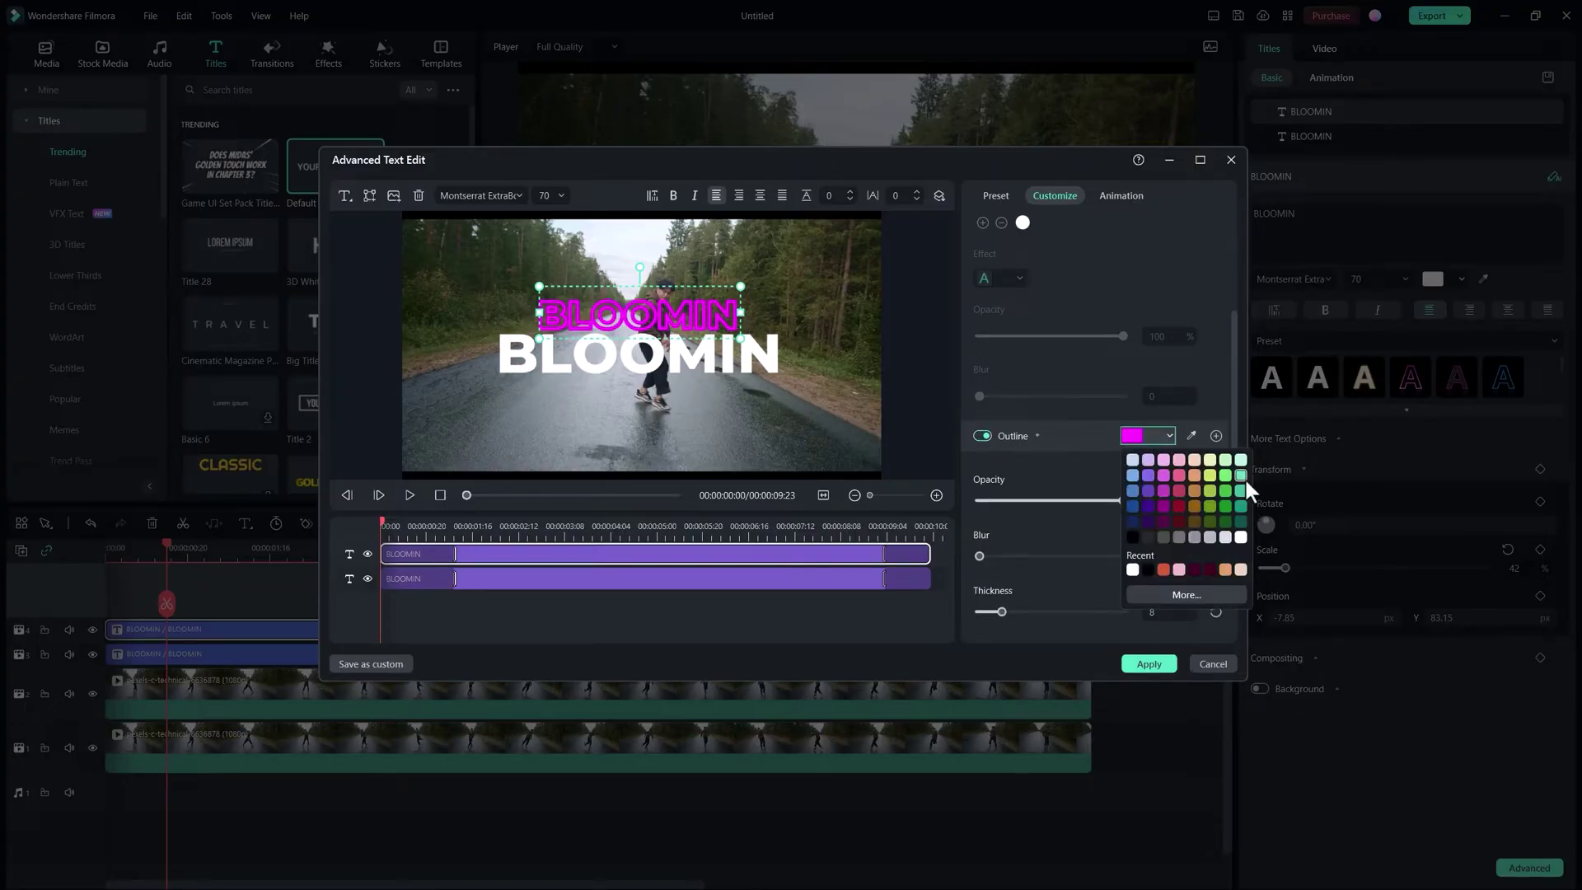
left_click(1241, 536)
scroll(1216, 511, "down", 1)
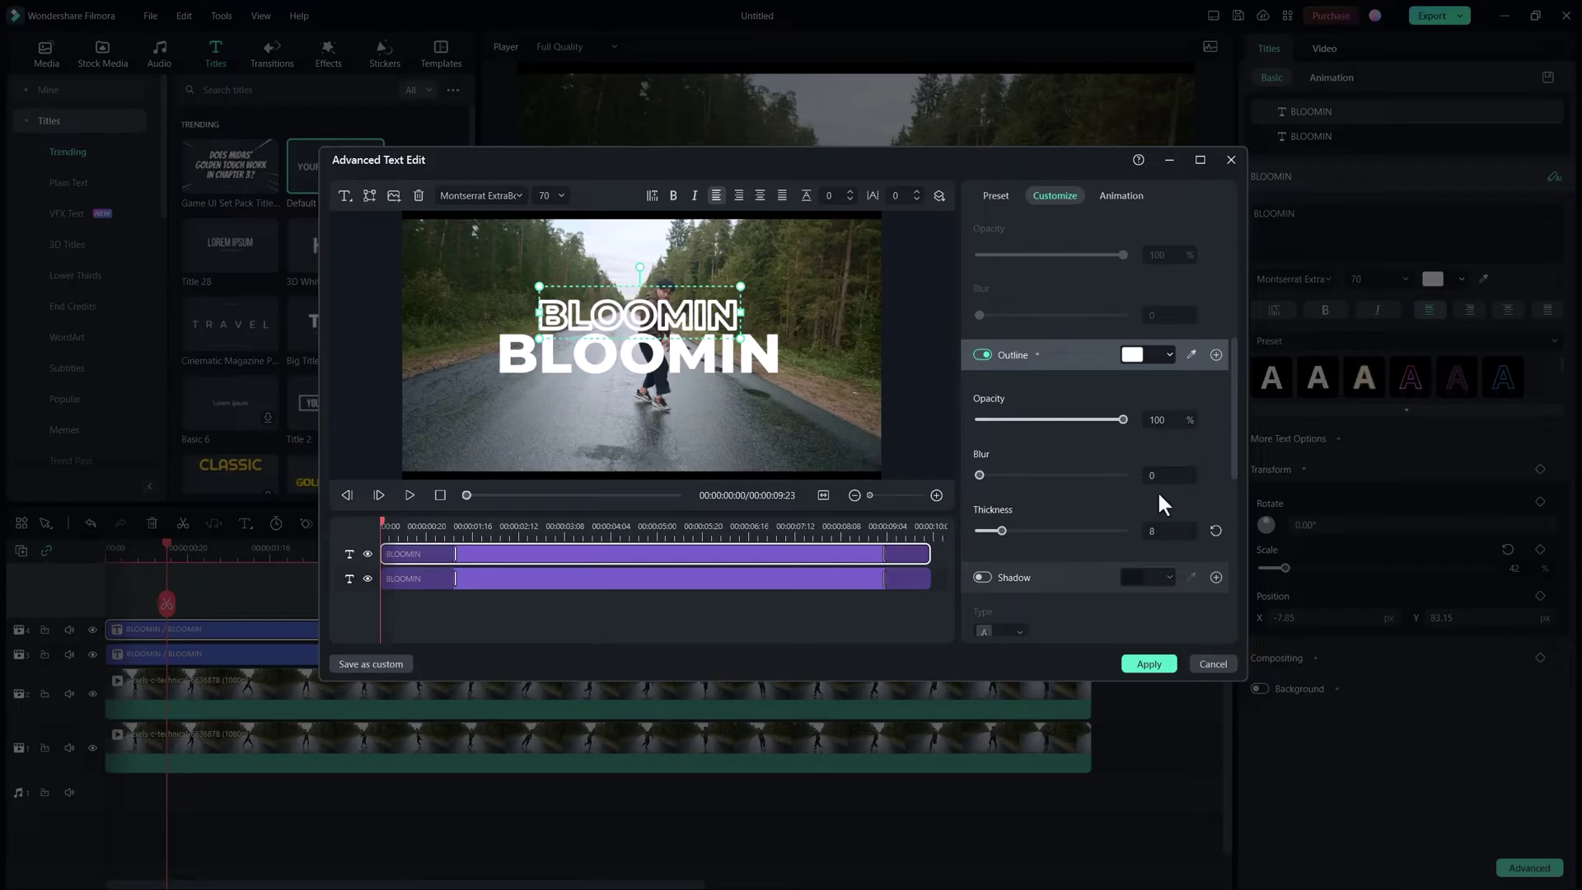
left_click_drag(1001, 532, 981, 530)
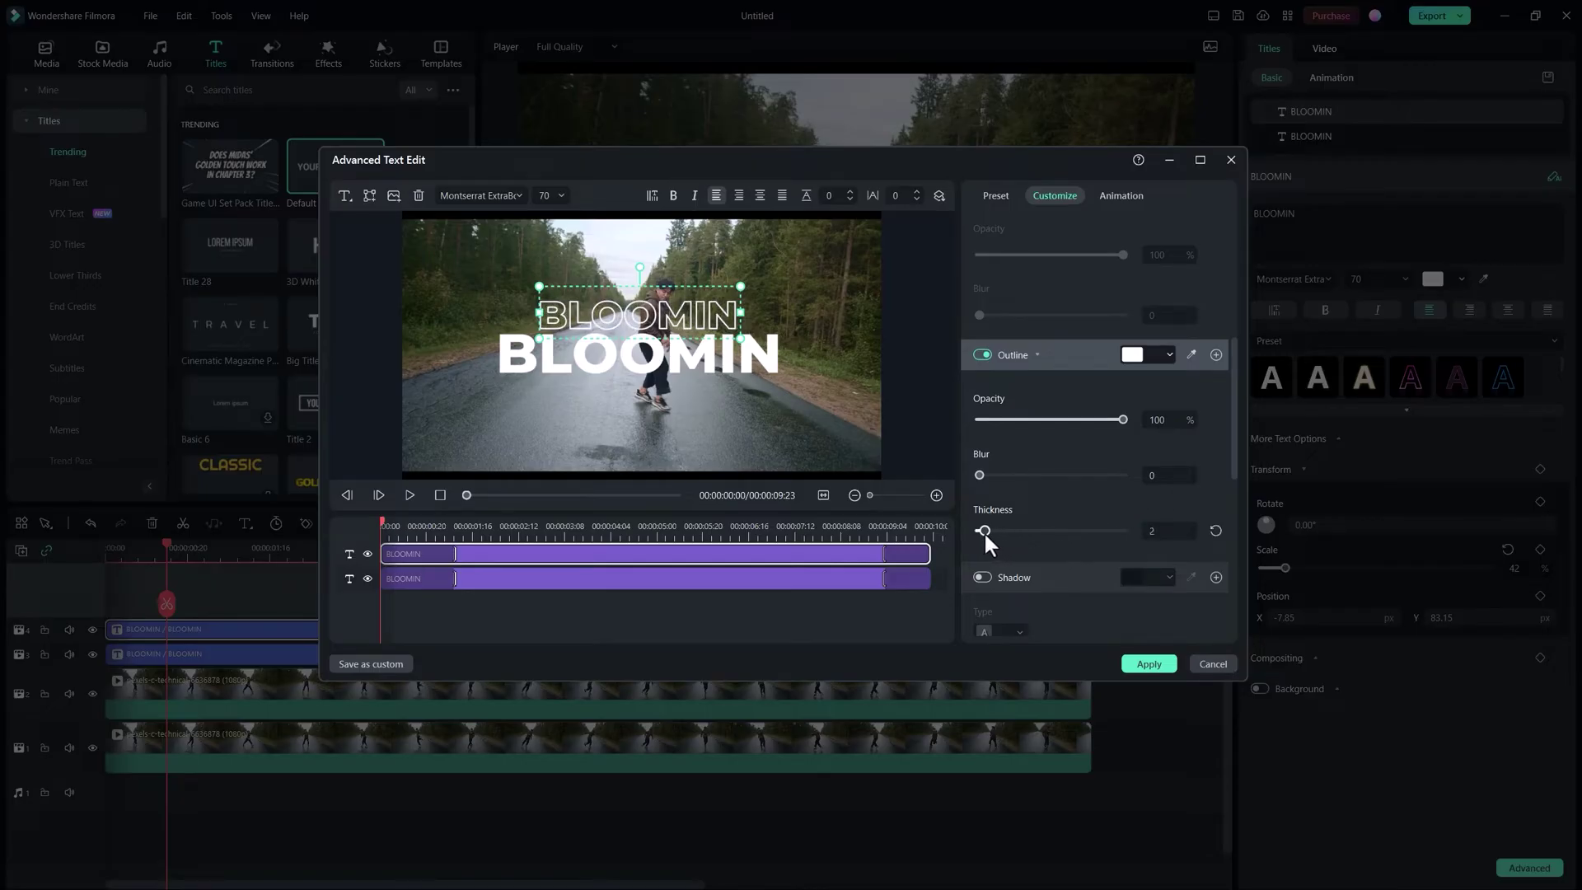
scroll(1225, 481, "down", 1)
scroll(1212, 476, "up", 2)
Step: Remove the larger BLOOMIN's fill and give it a white outline of thickness 2
left_click(845, 581)
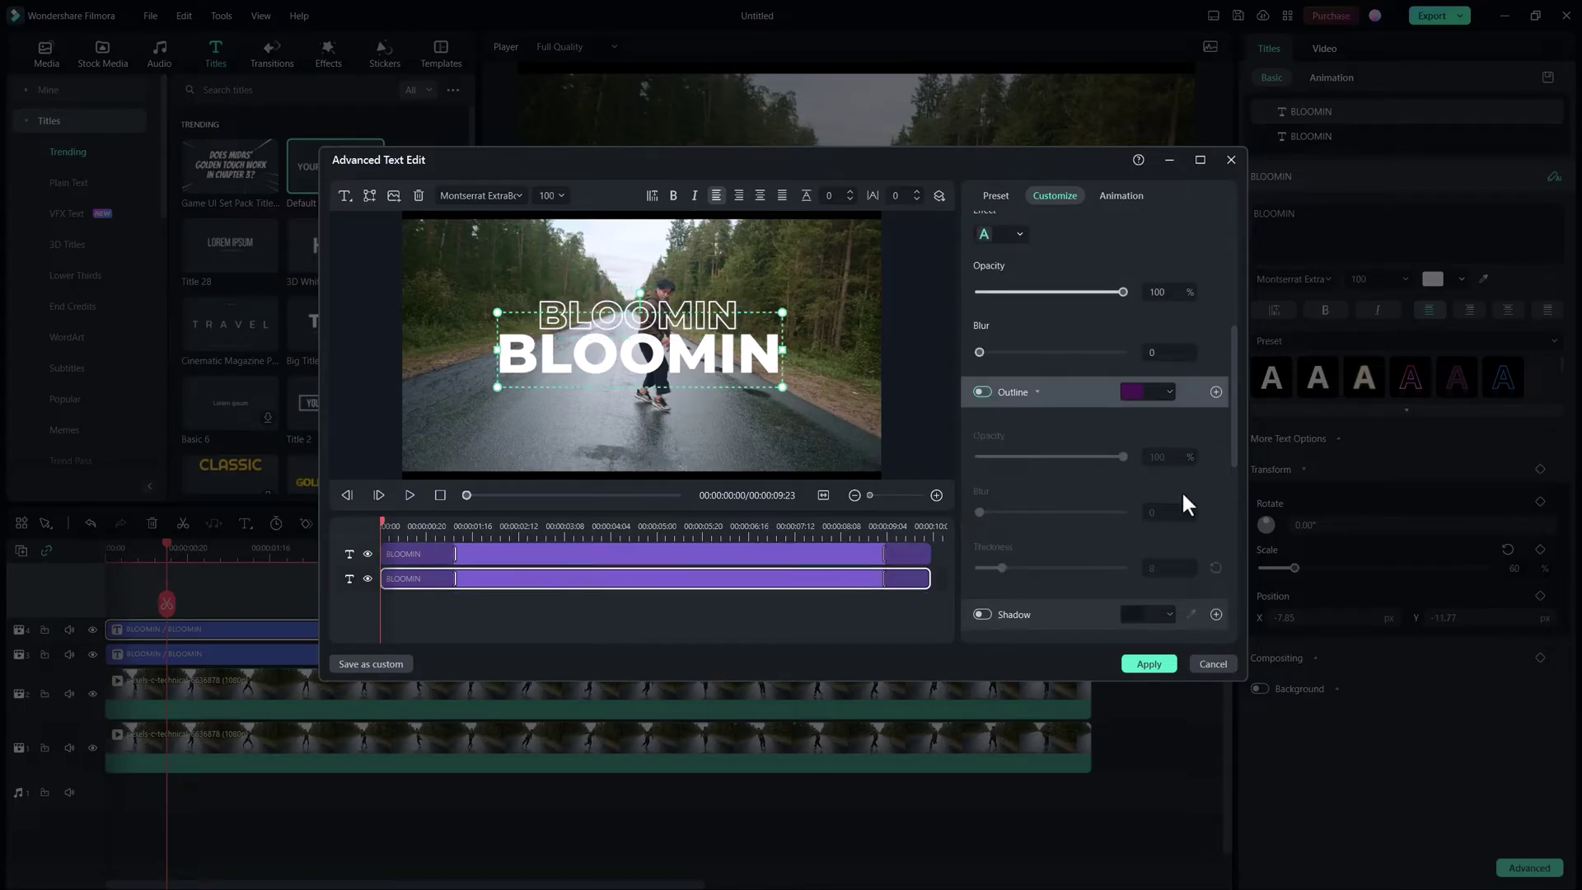
scroll(1170, 470, "up", 3)
left_click(983, 311)
scroll(1178, 422, "down", 3)
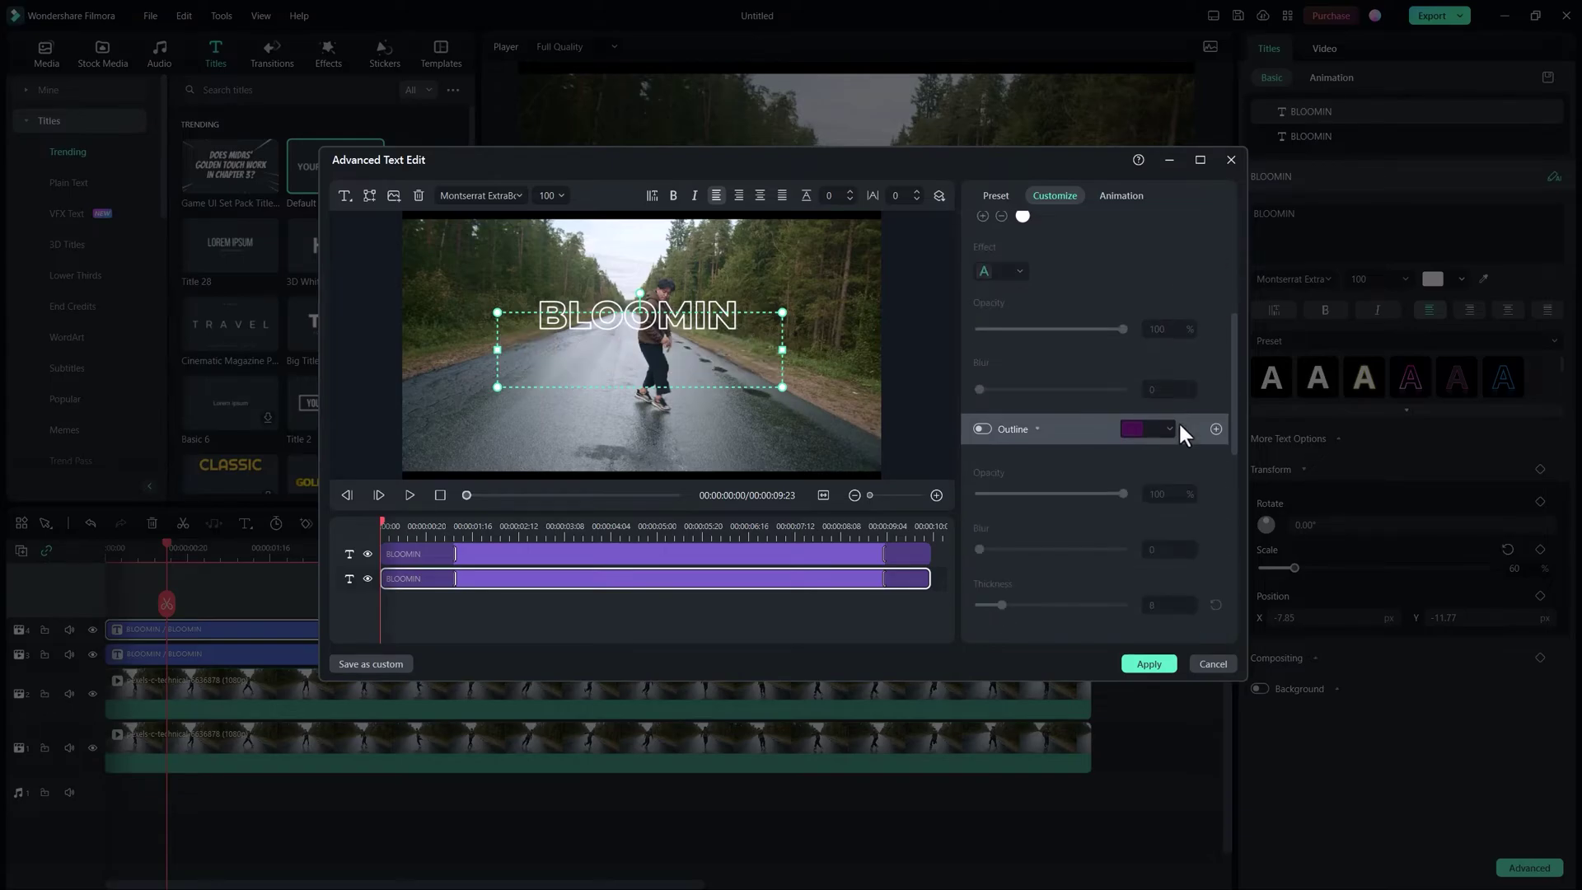
left_click(983, 429)
left_click(1170, 430)
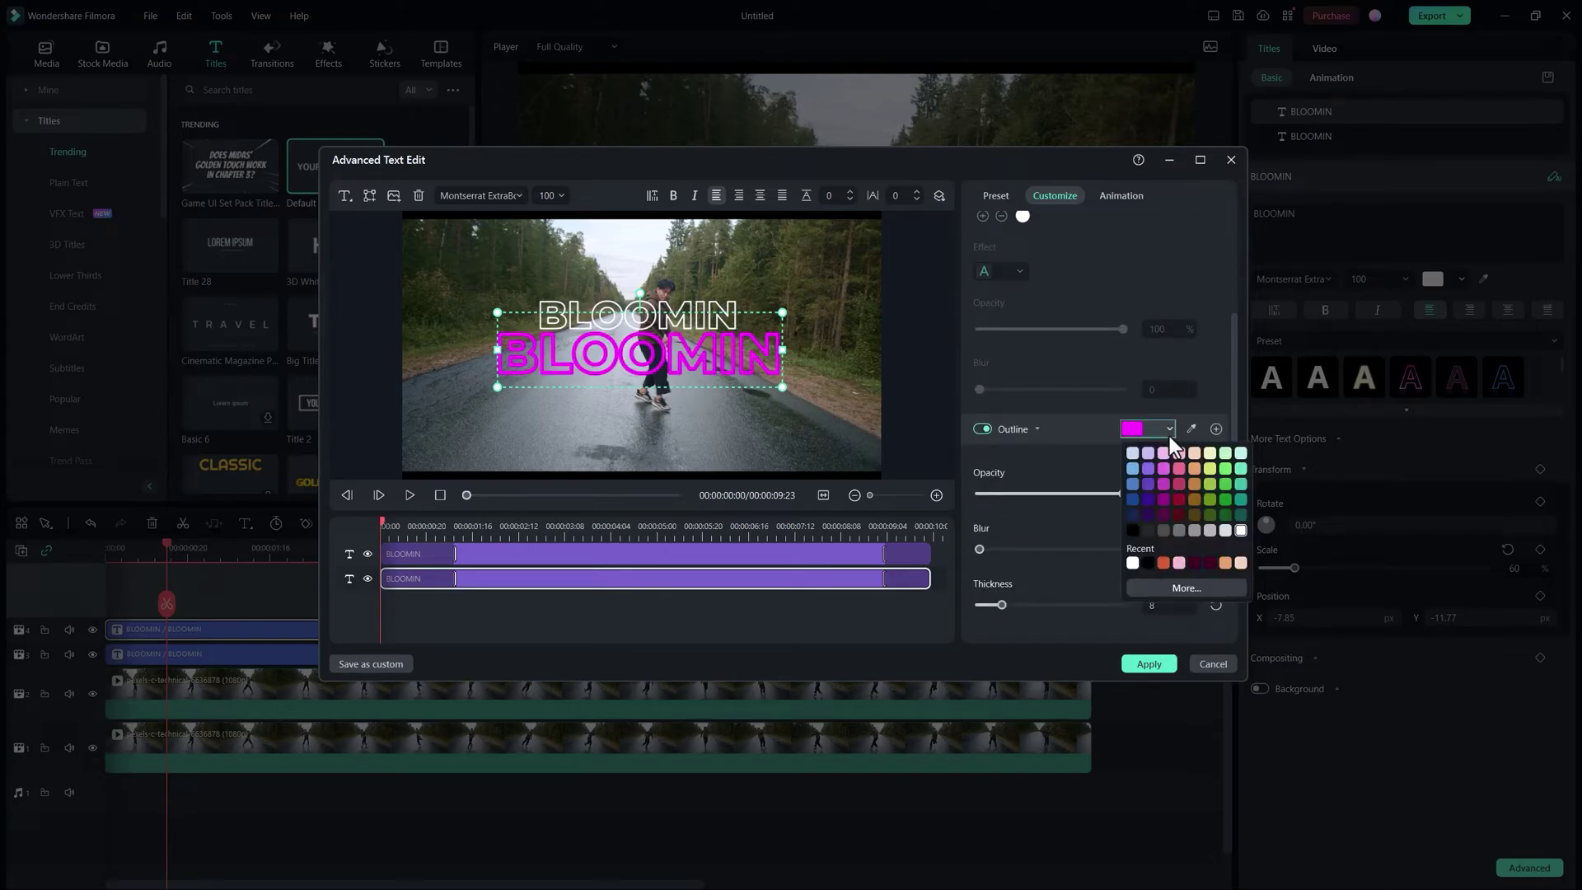
left_click(1241, 530)
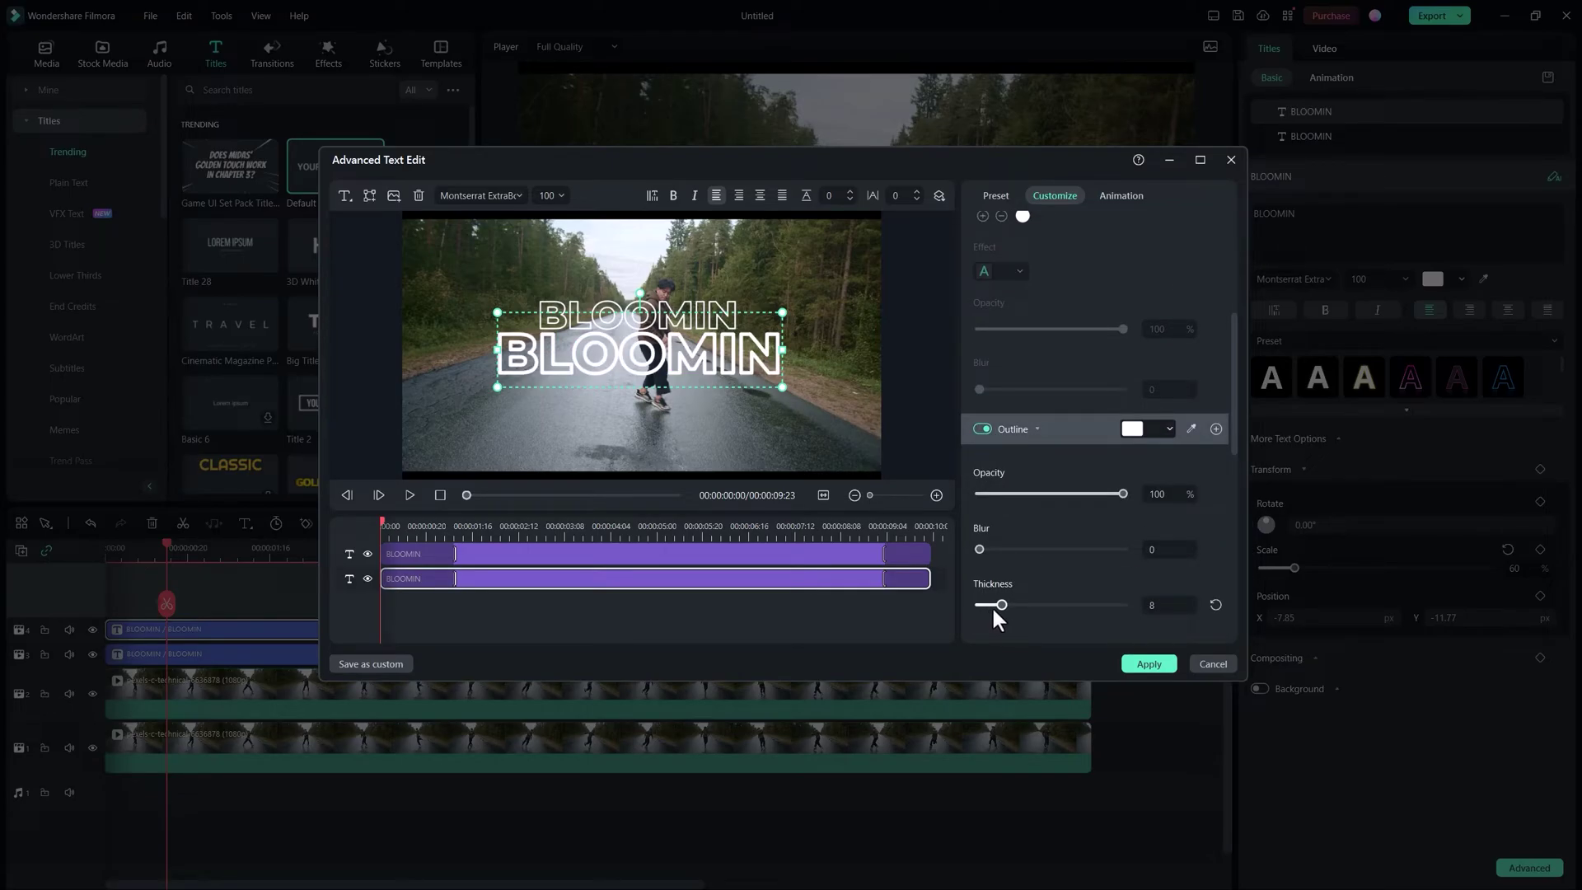
left_click_drag(981, 603, 982, 603)
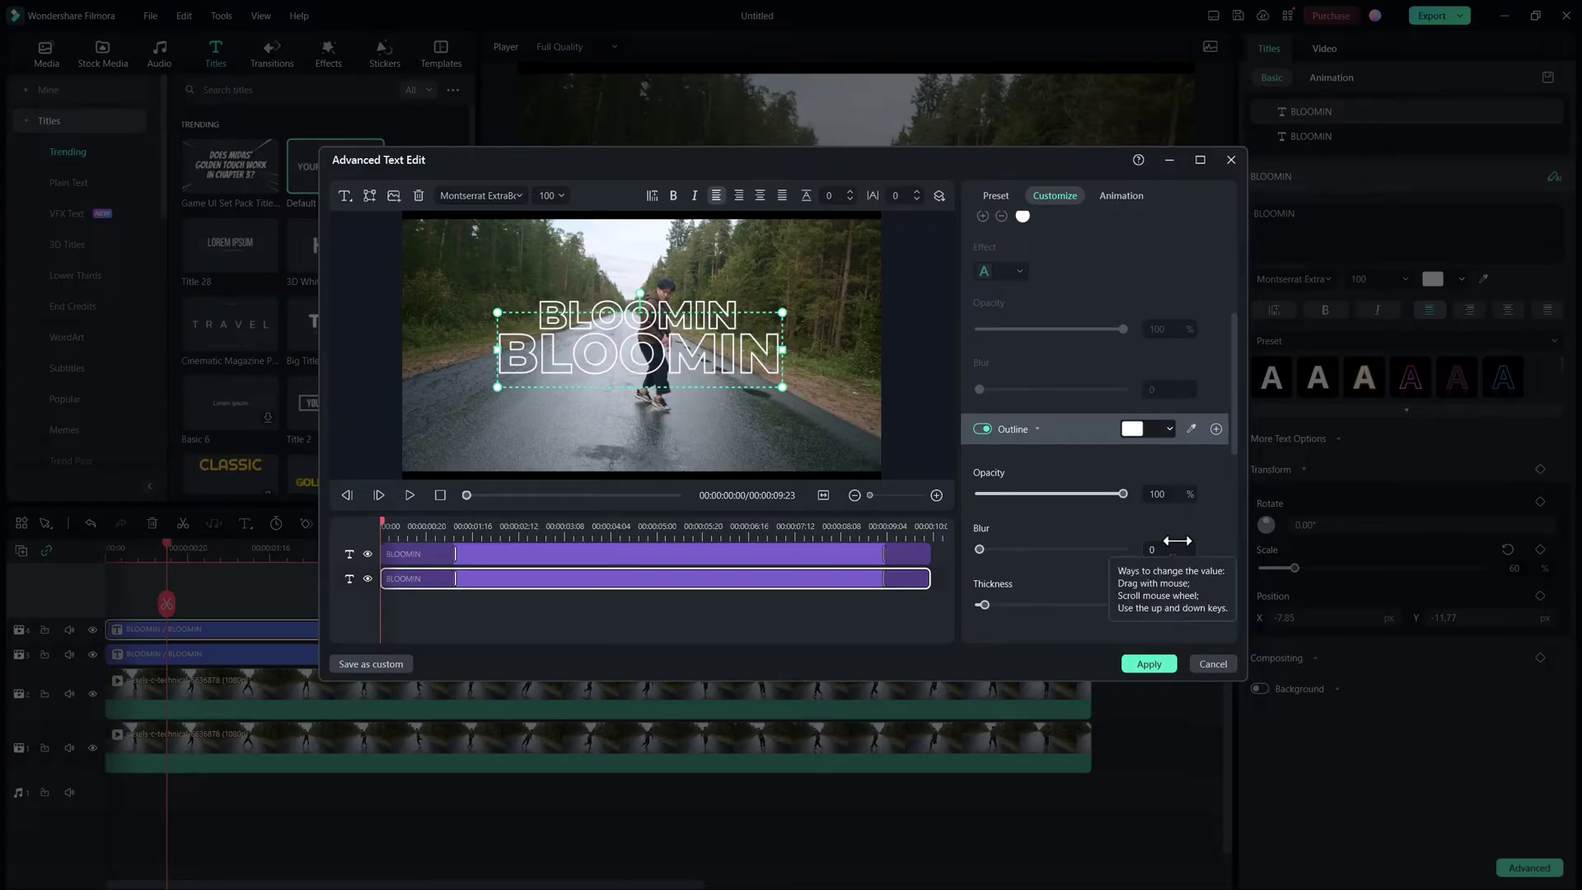
Step: Apply the outline edits, move both titles up a track, and place the dancer above the solid title
left_click(1149, 664)
mouse_move(313, 610)
left_mouse_down()
mouse_move(214, 689)
mouse_move(247, 651)
left_mouse_up()
left_click_drag(329, 599, 247, 635)
mouse_move(227, 713)
left_mouse_down()
mouse_move(239, 679)
mouse_move(199, 702)
left_mouse_up()
Step: Move the outline title to track 4 and play from the start to check the layering
left_click(242, 657)
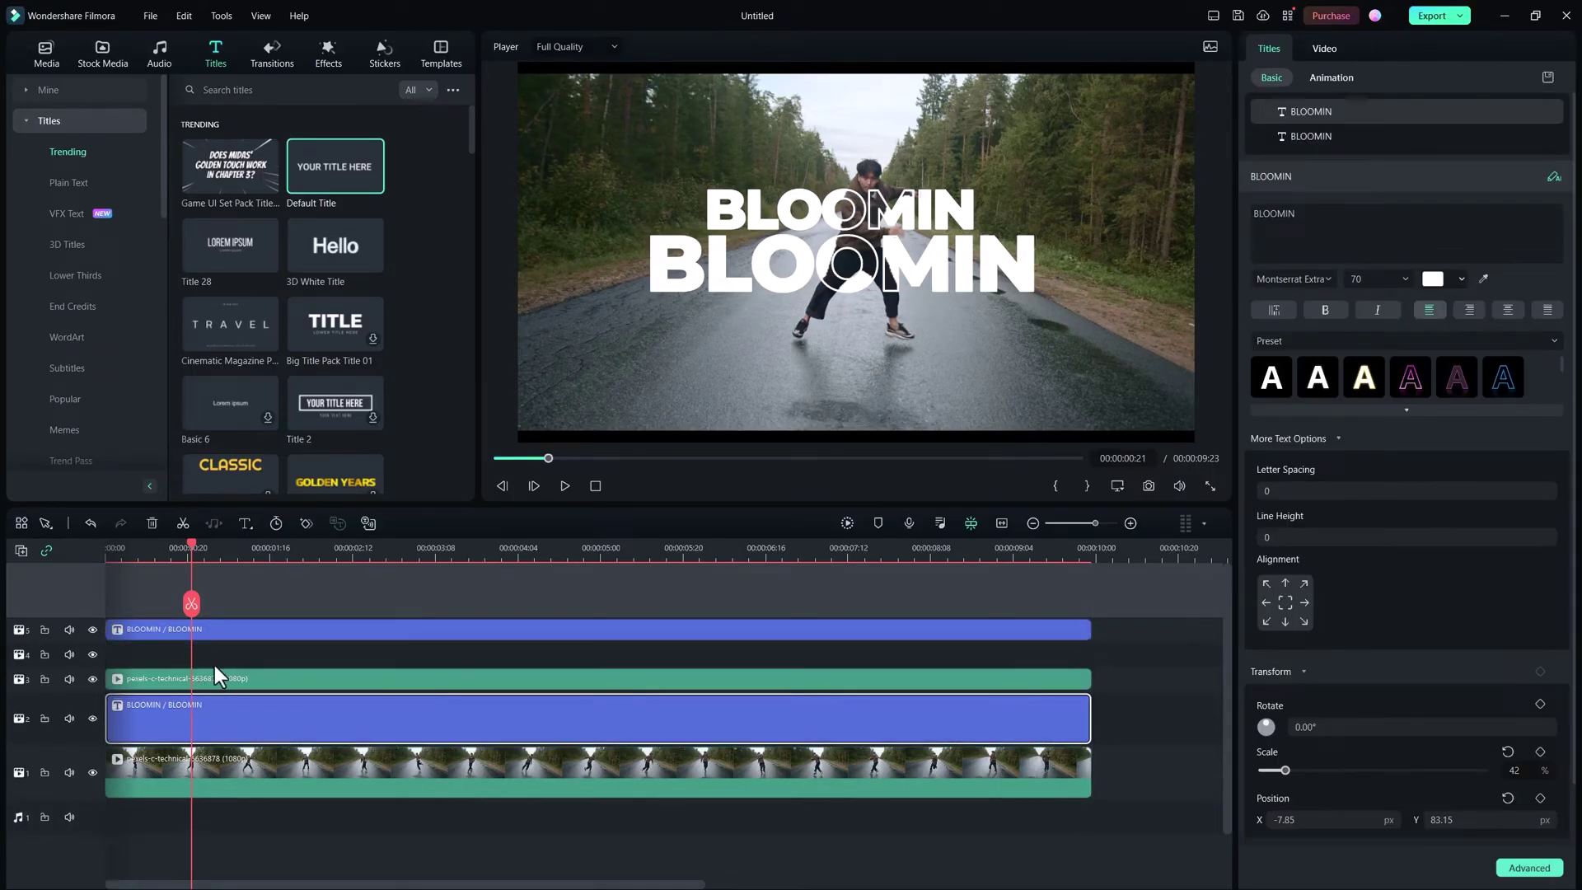
left_click_drag(216, 629, 219, 654)
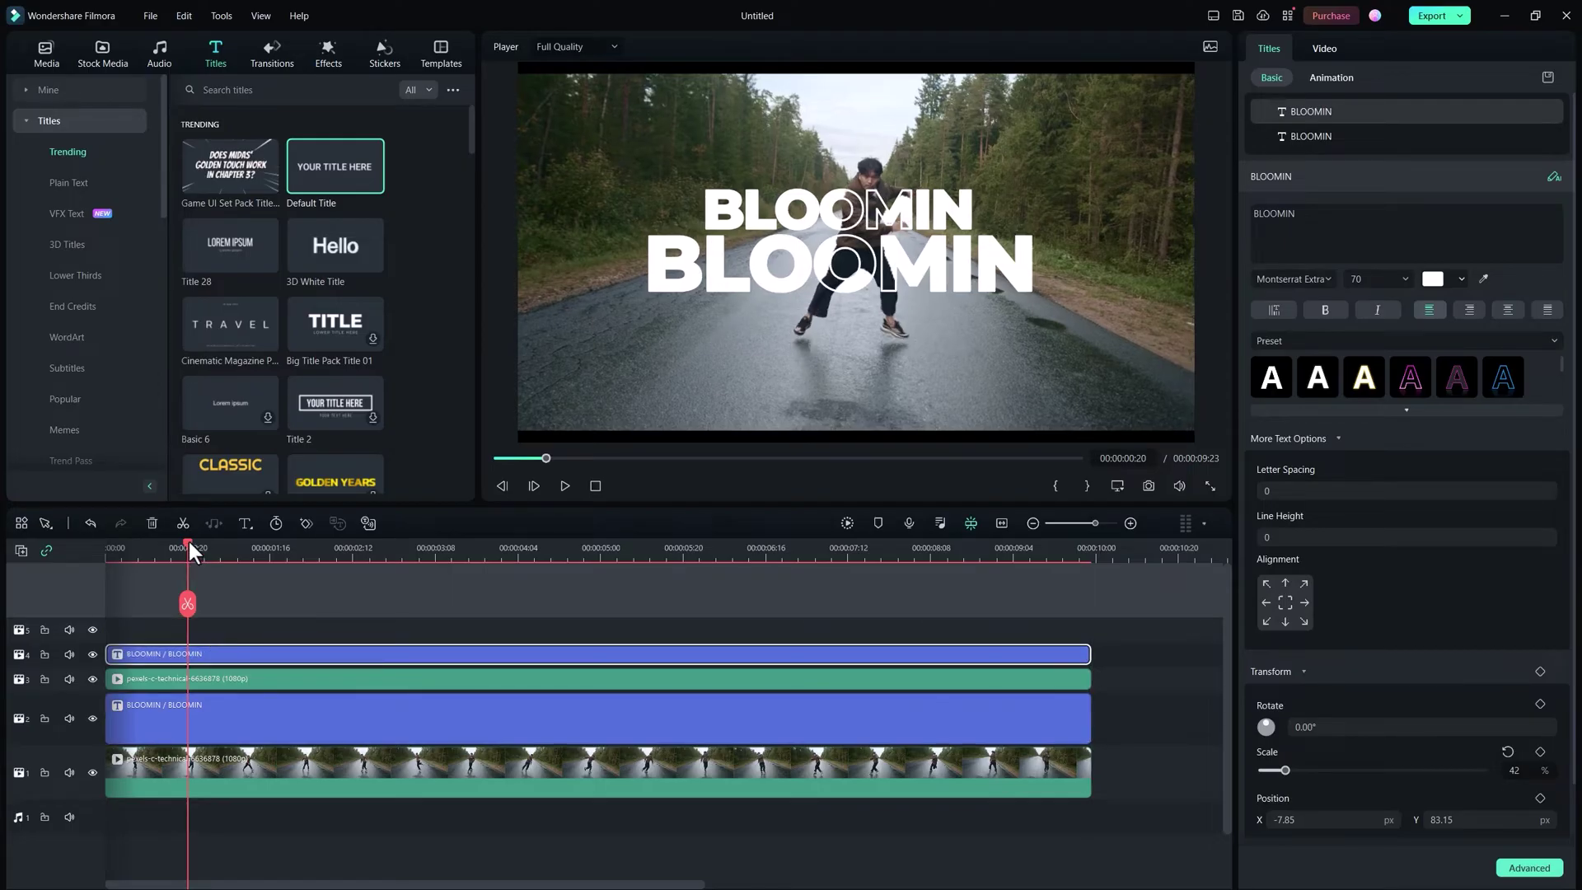
left_click_drag(190, 542, 116, 547)
key("space")
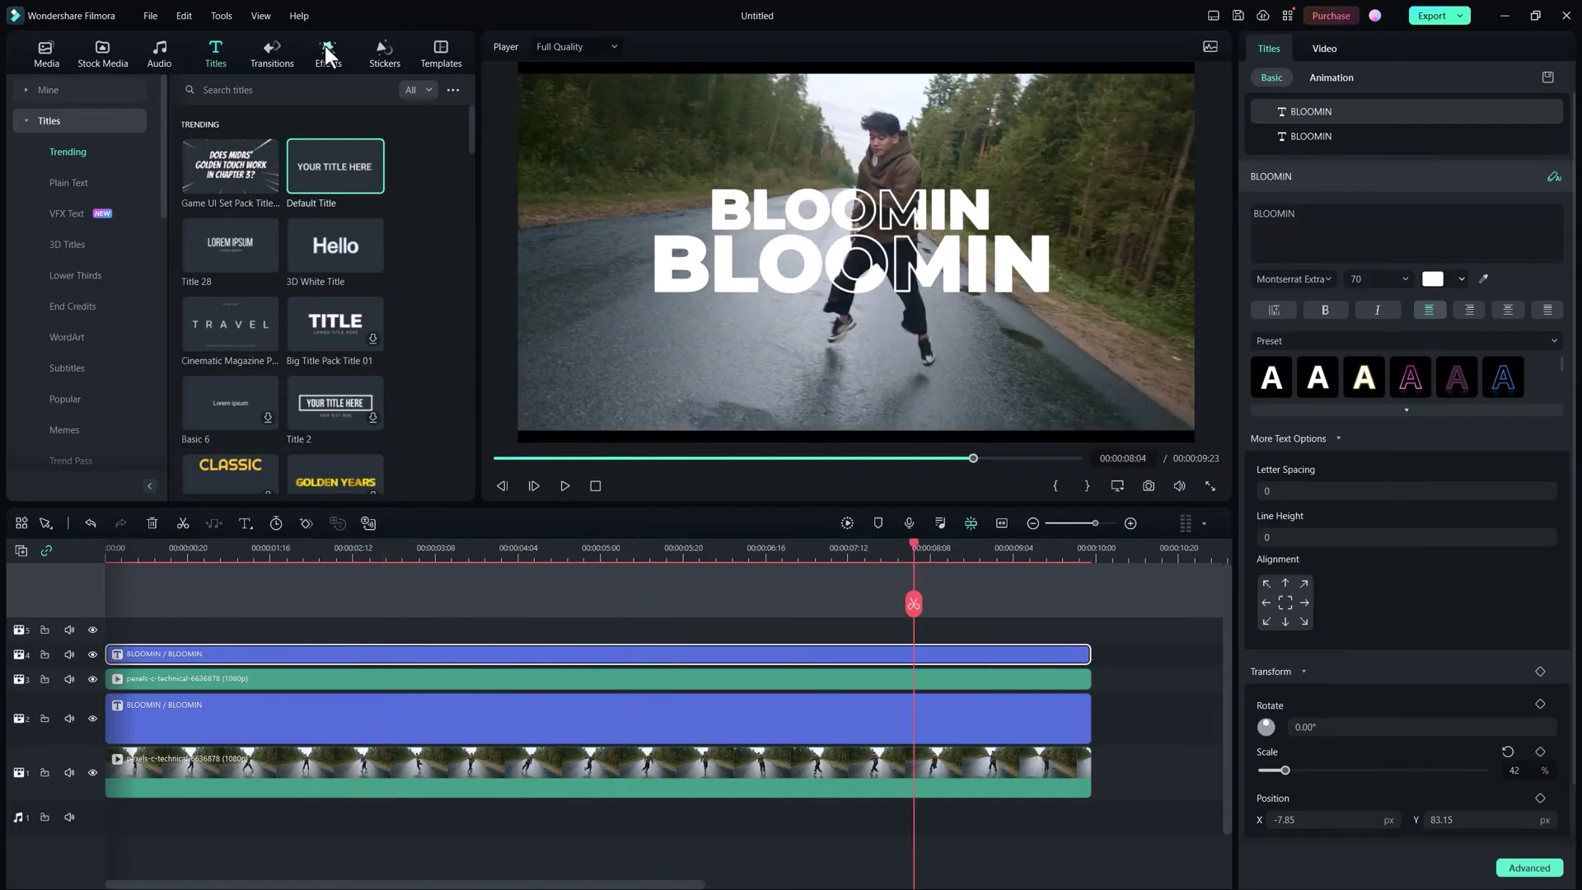
Step: Find the Heartbeat video effect and place it on top track 5
left_click(328, 51)
left_click(278, 90)
type("Heartb")
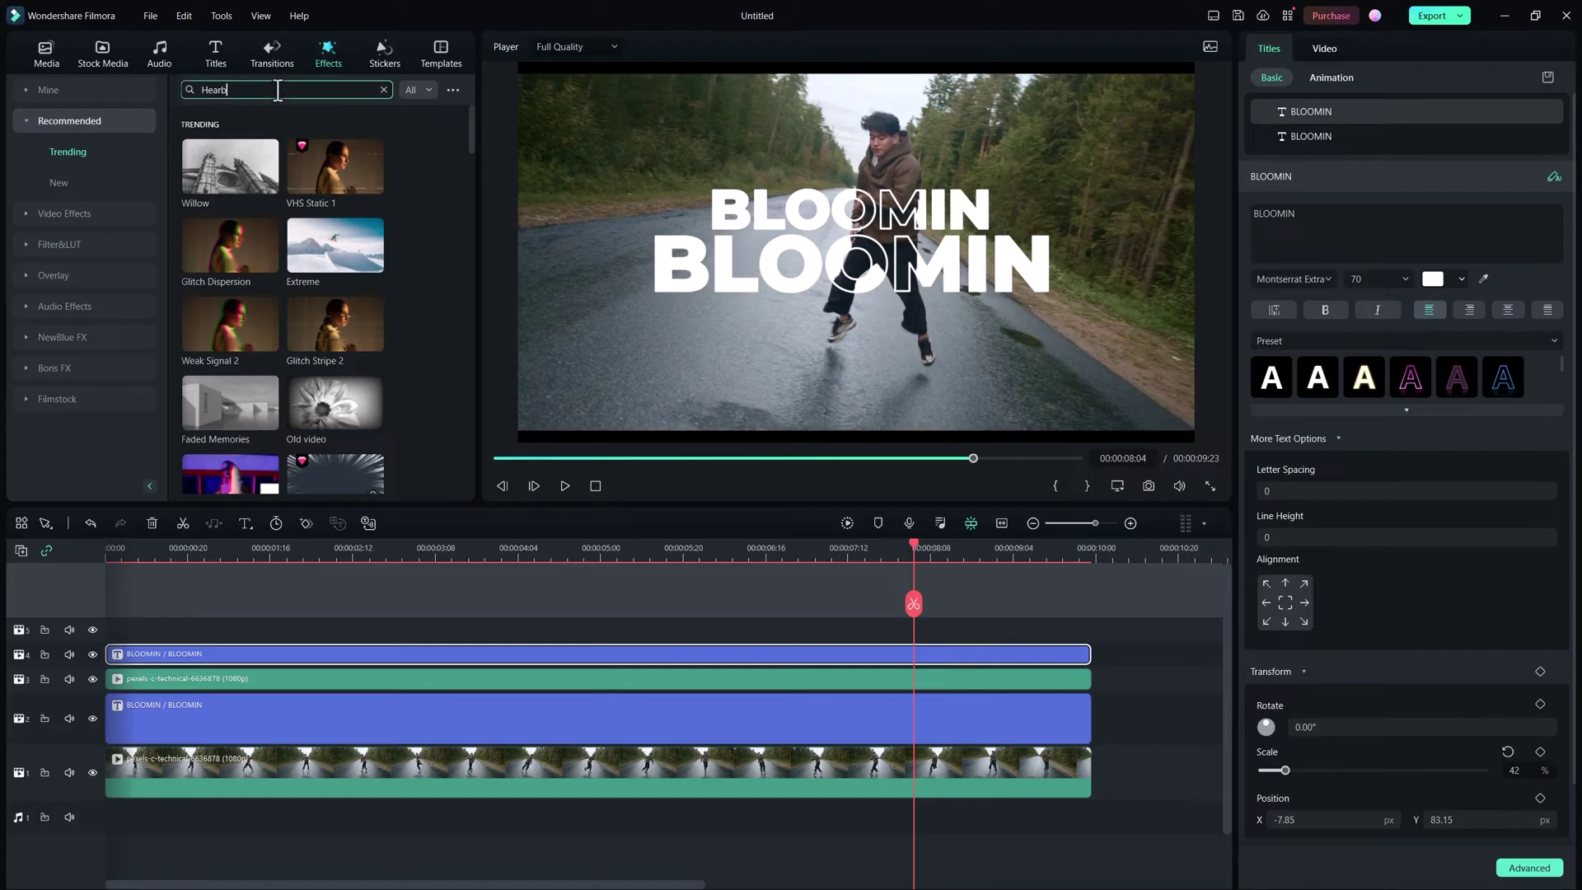
type("eat")
left_click_drag(222, 149, 132, 631)
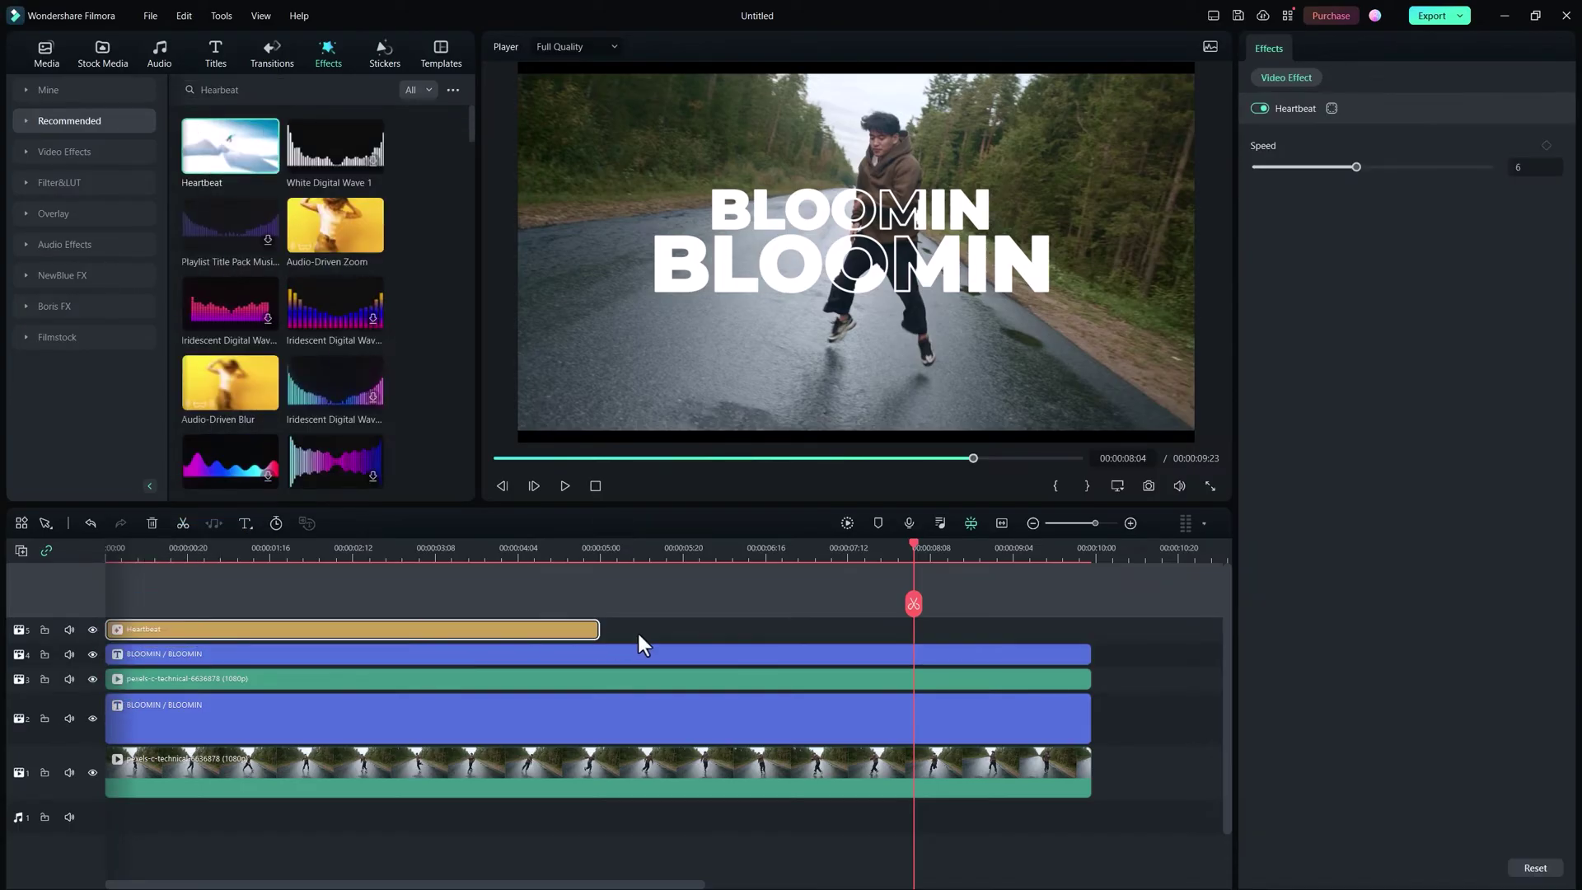
Step: Extend Heartbeat to 00:00:10:00 and play the finished composite from the start
left_click_drag(636, 626, 1089, 628)
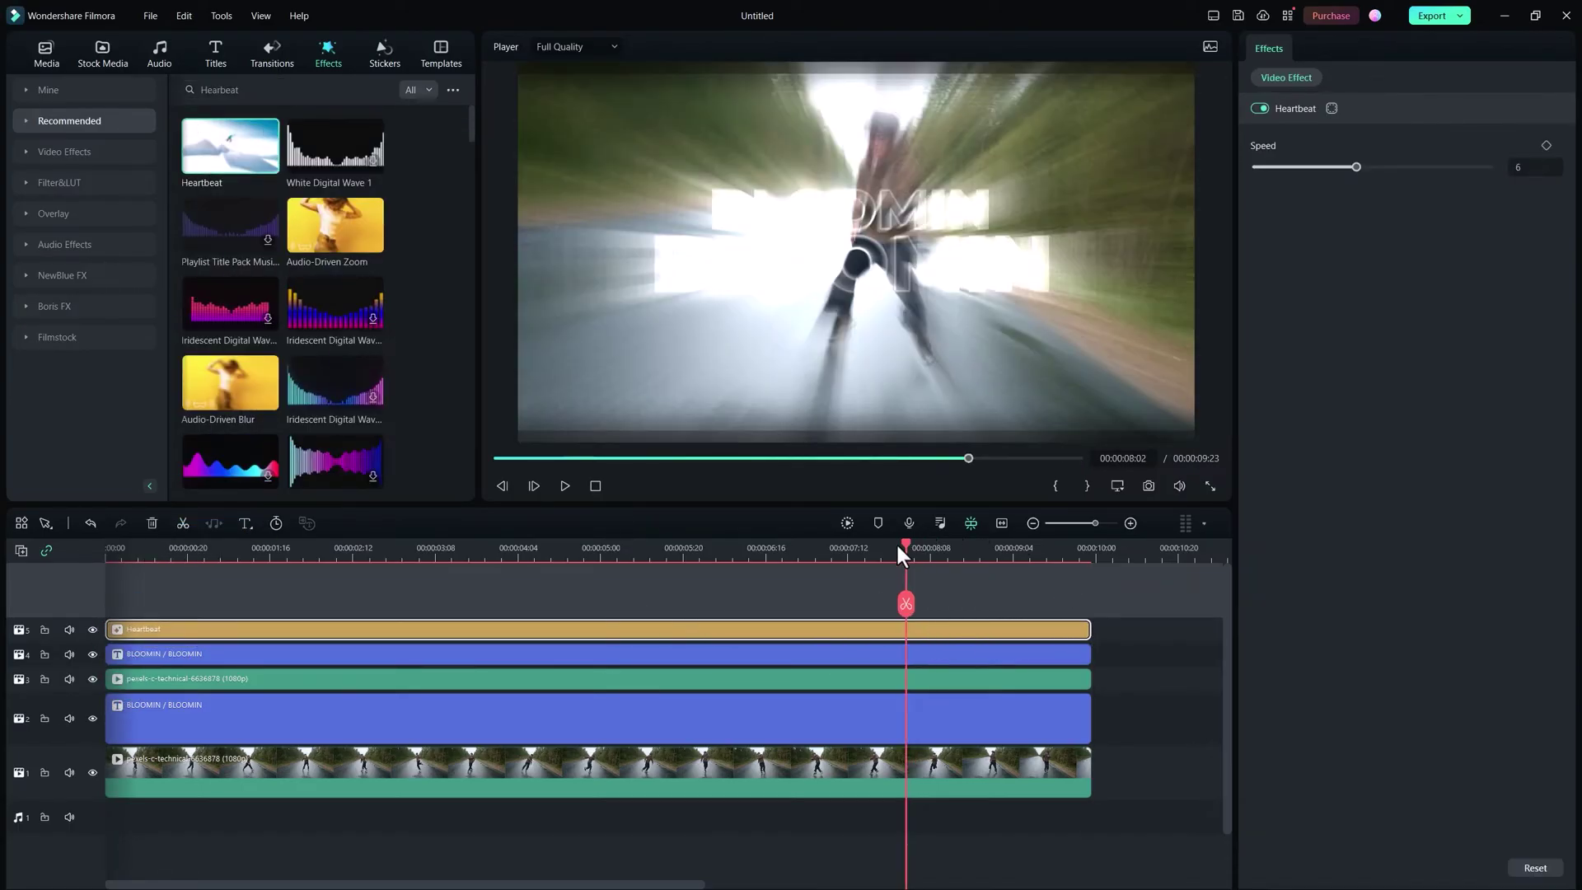
left_click_drag(913, 544, 67, 565)
key("space")
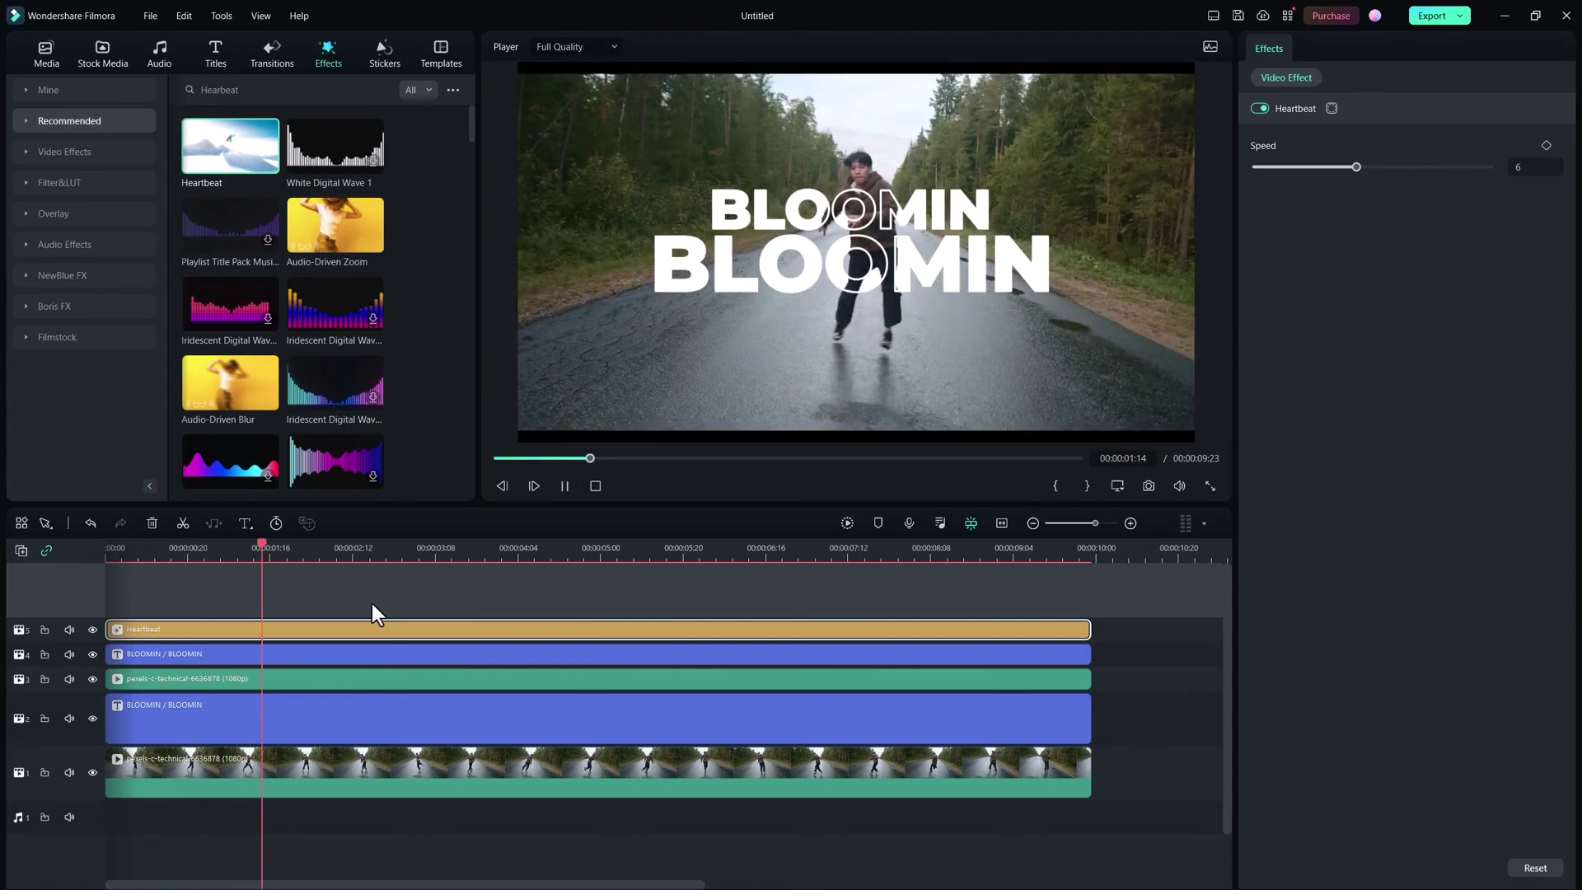